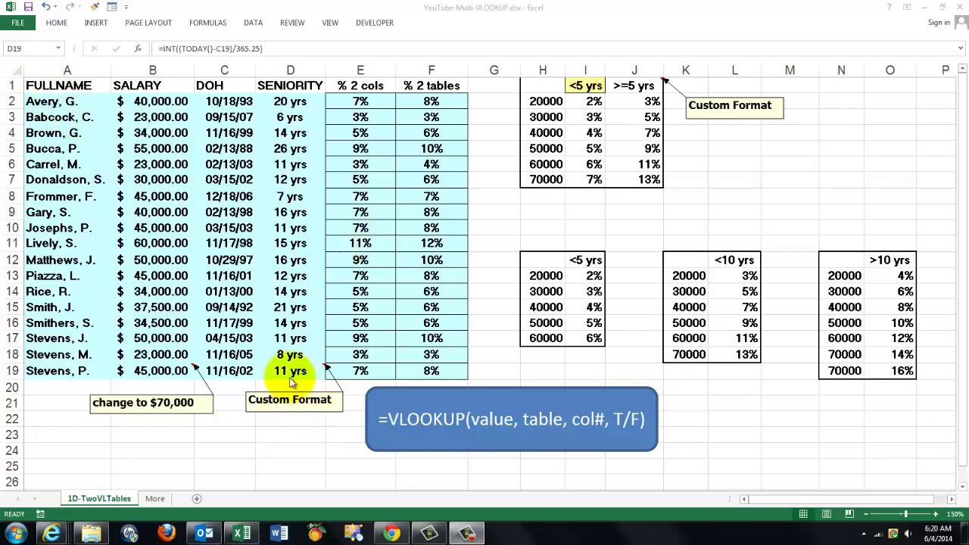
- Review D19's seniority formula, the SALARY and SENIORITY columns, and the top rate table H2:J7
left_click(290, 372)
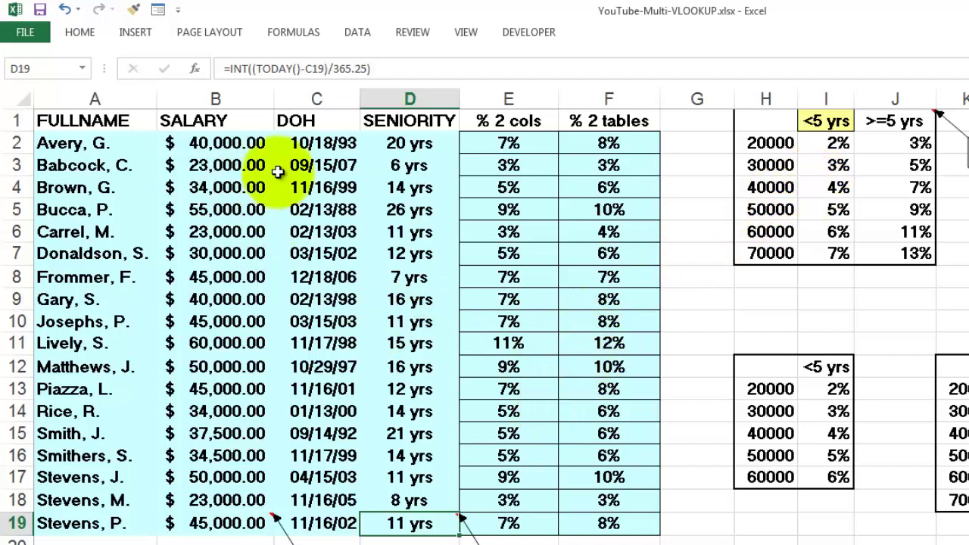
left_click(214, 99)
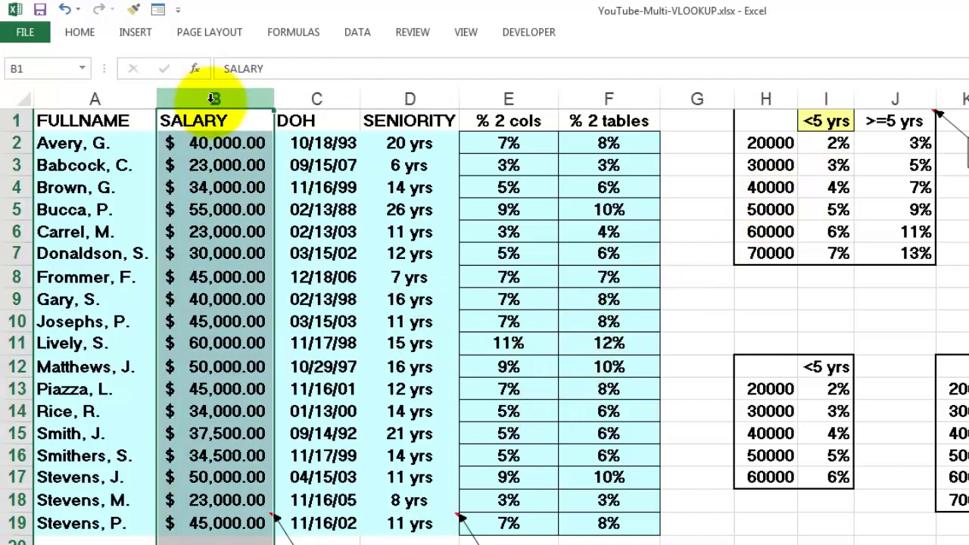
left_click(409, 98)
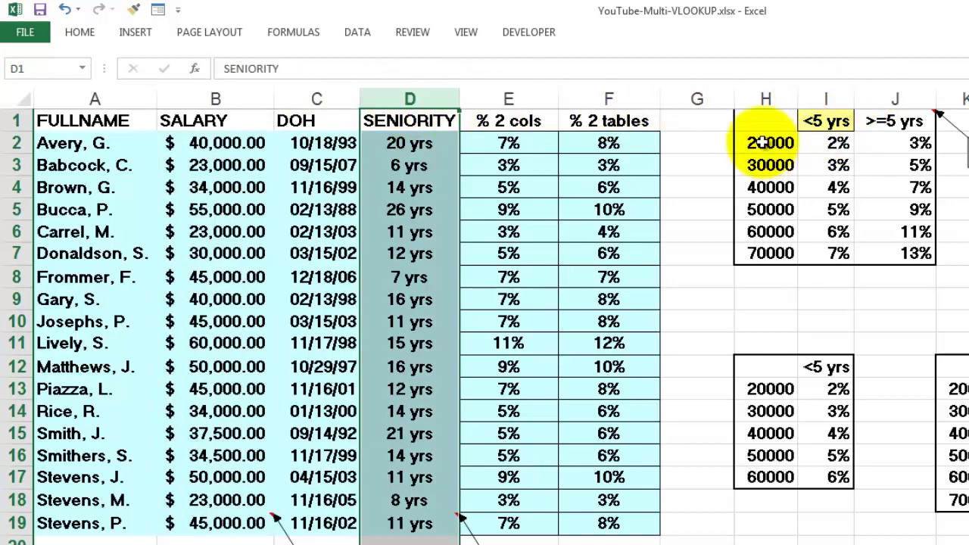
left_click_drag(757, 142, 886, 234)
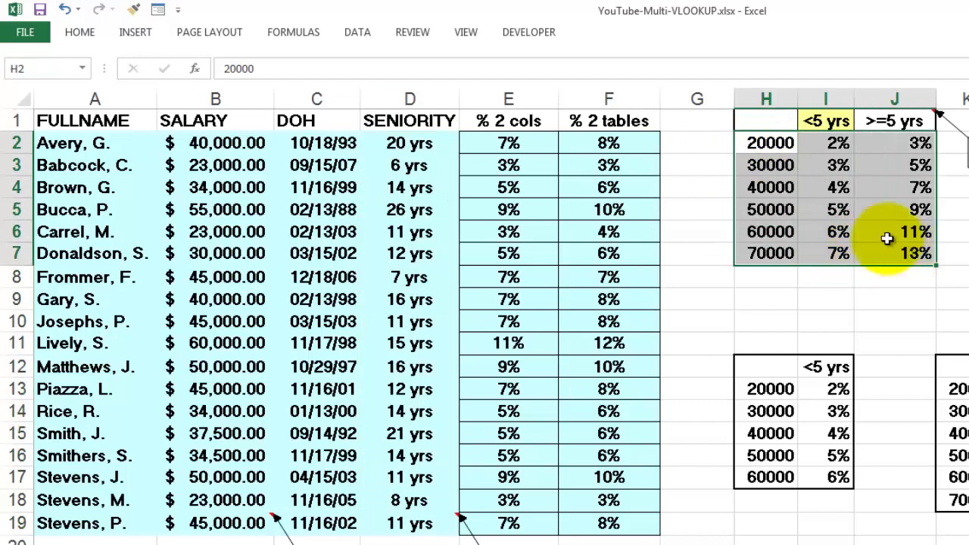
left_click(808, 141)
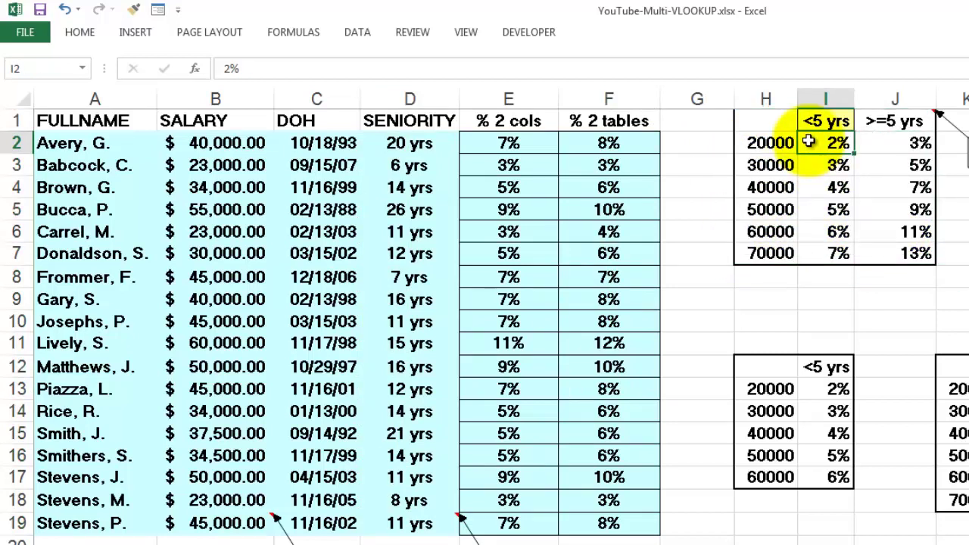
left_click_drag(809, 141, 874, 247)
left_click(875, 246)
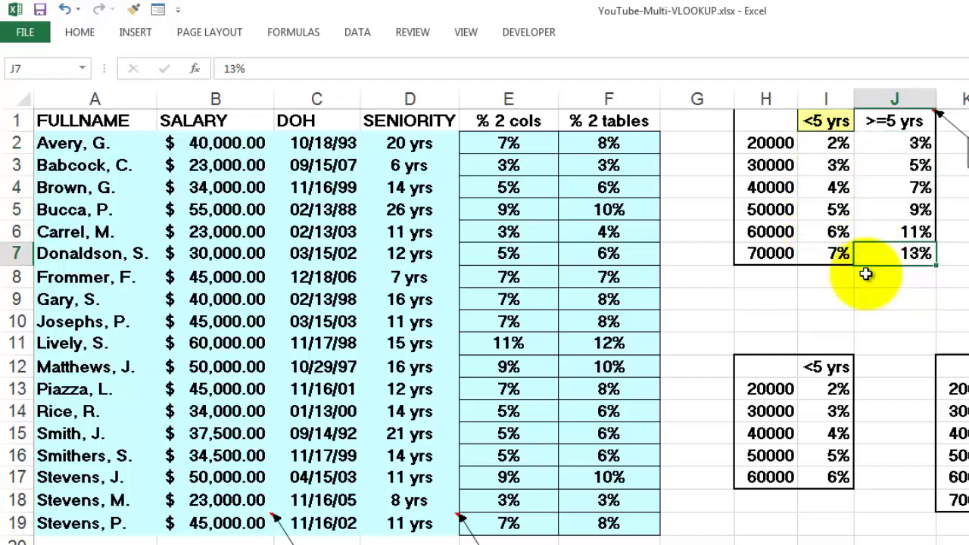
left_click_drag(833, 141, 877, 253)
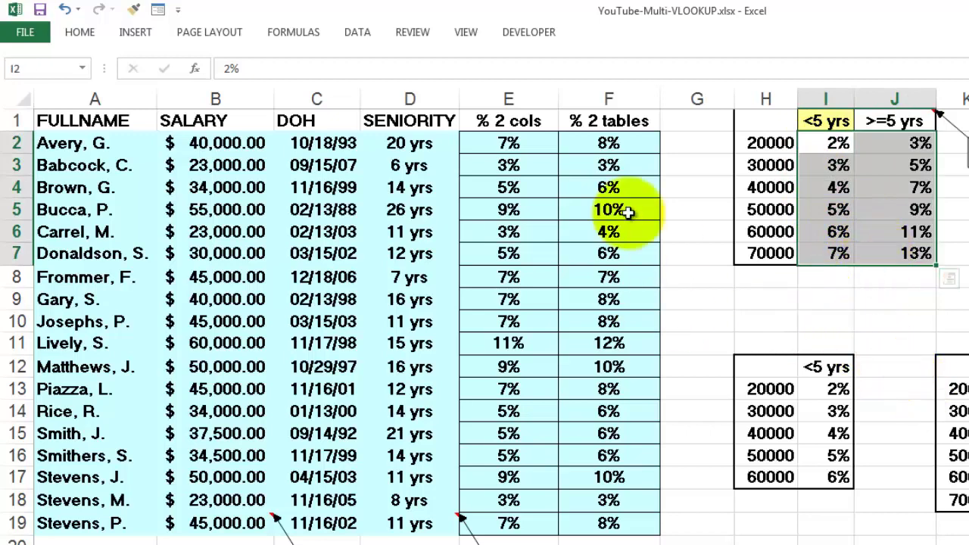
- Point out the % 2 cols column and the three separate seniority rate tables with their rates
left_click(521, 97)
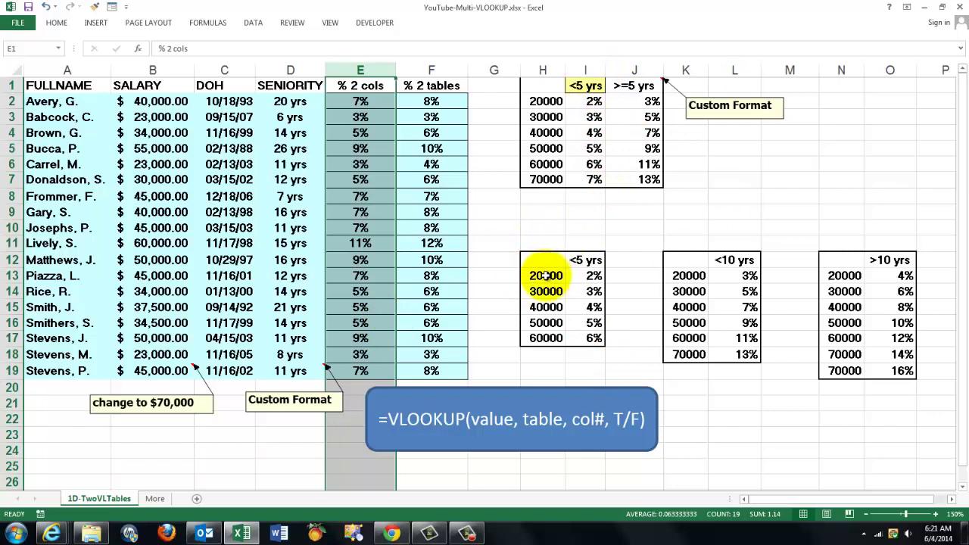
mouse_move(534, 276)
left_mouse_down()
mouse_move(689, 356)
mouse_move(822, 384)
mouse_move(878, 384)
mouse_move(894, 371)
left_mouse_up()
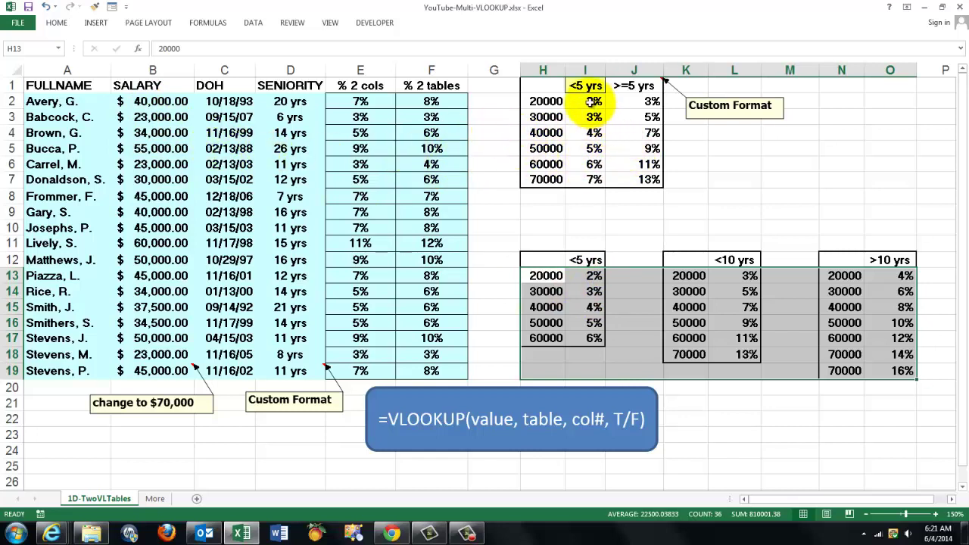
left_click_drag(593, 102, 621, 175)
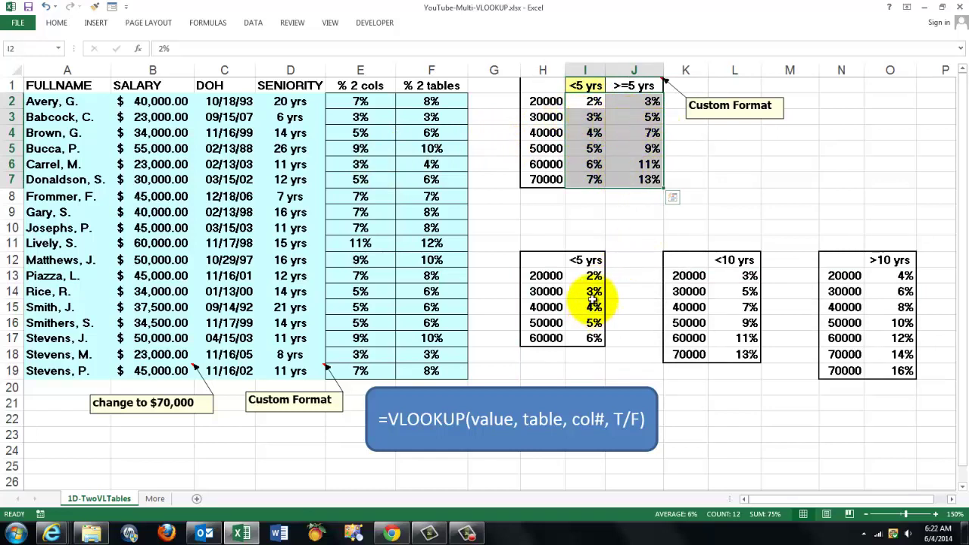
left_click(733, 294)
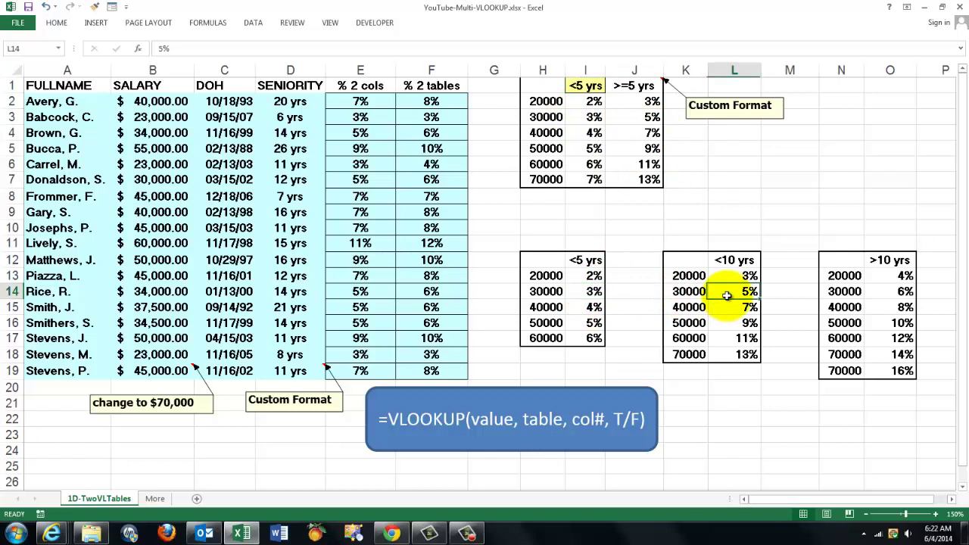
left_click(876, 308)
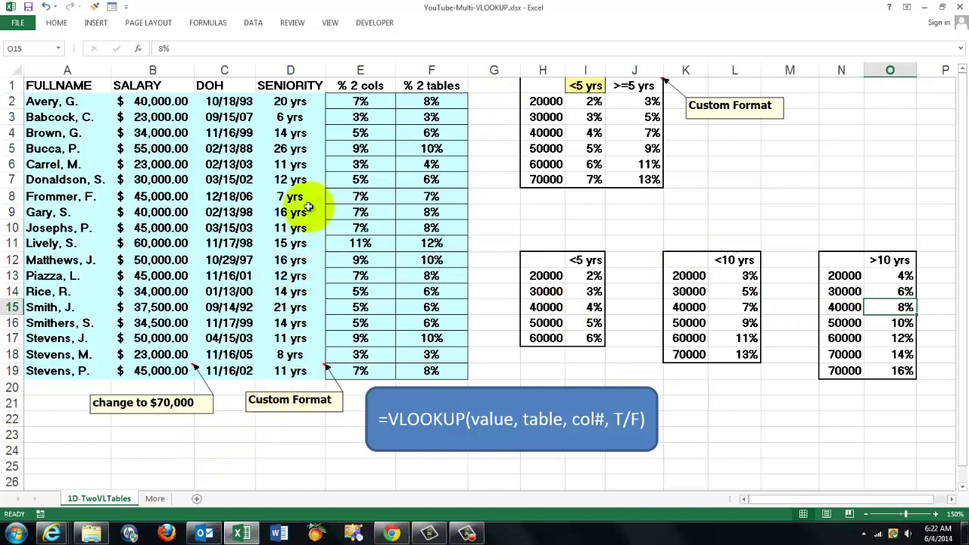
- Inspect D19's INT seniority formula in its argument details, leaving the formula unchanged
left_click(281, 371)
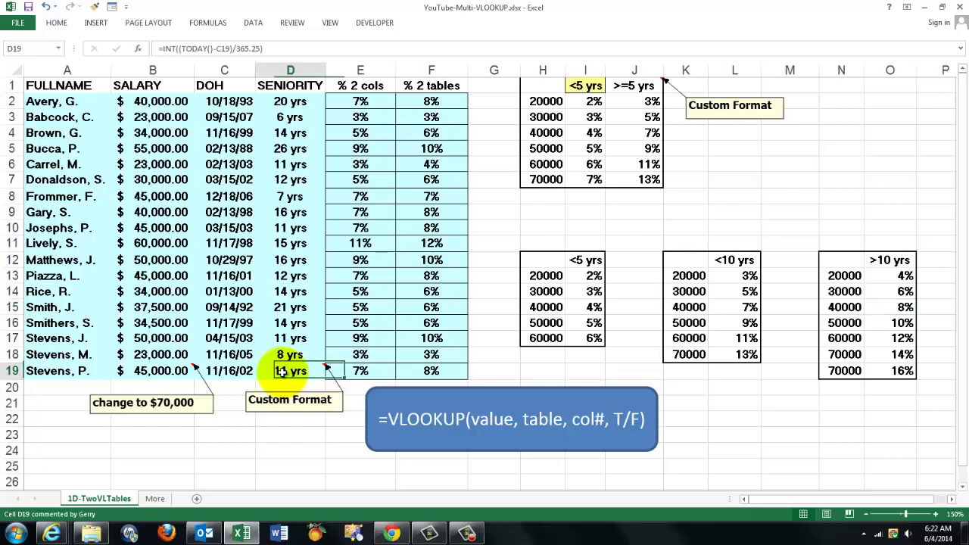
left_click(137, 48)
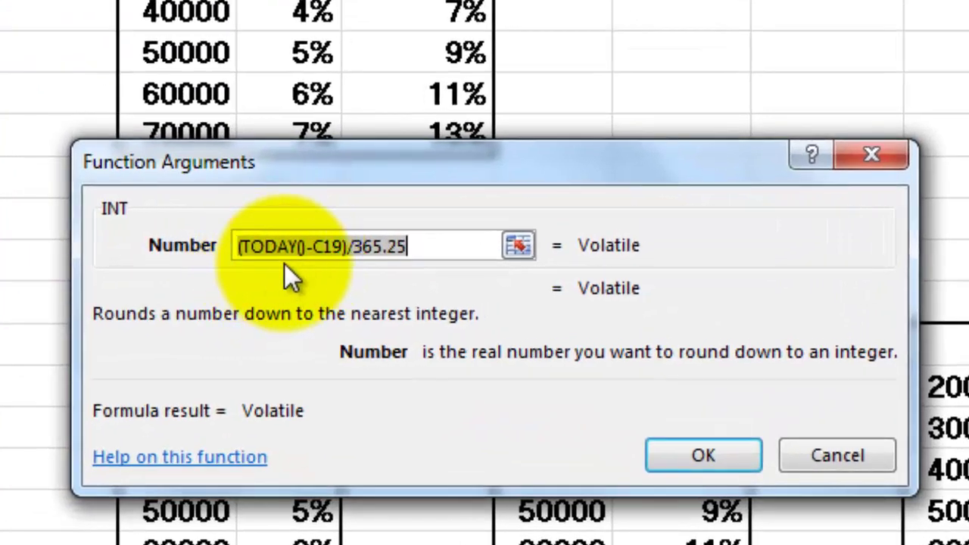
key("End")
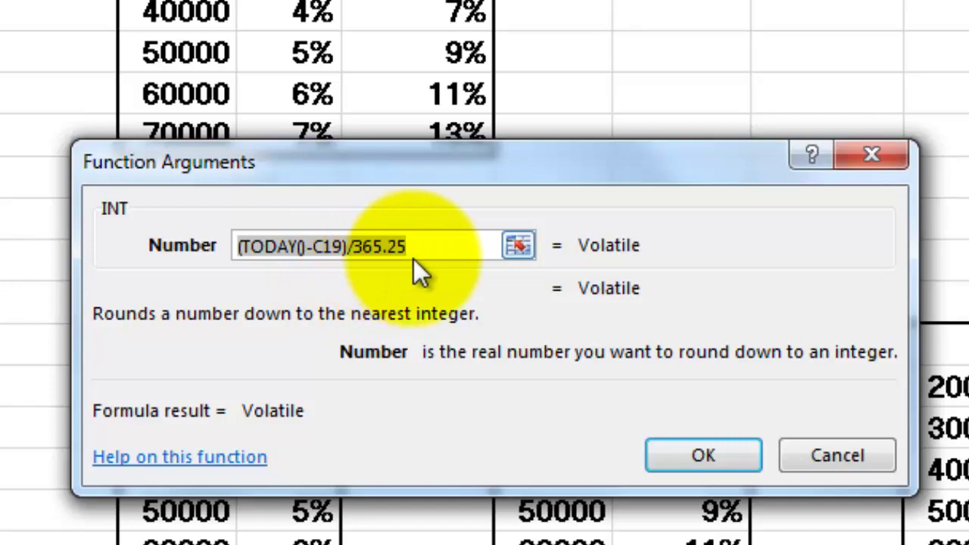
left_click(843, 454)
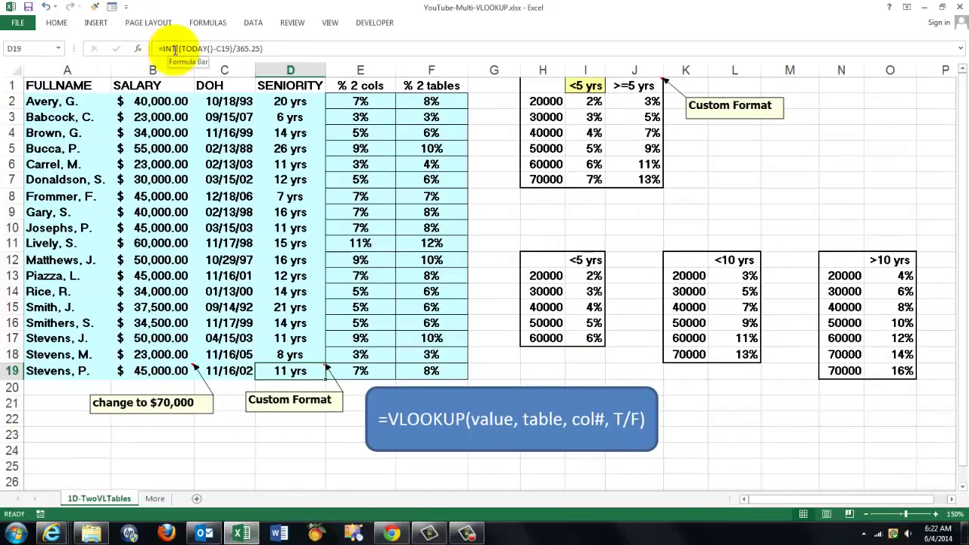
left_click(174, 50)
type("(")
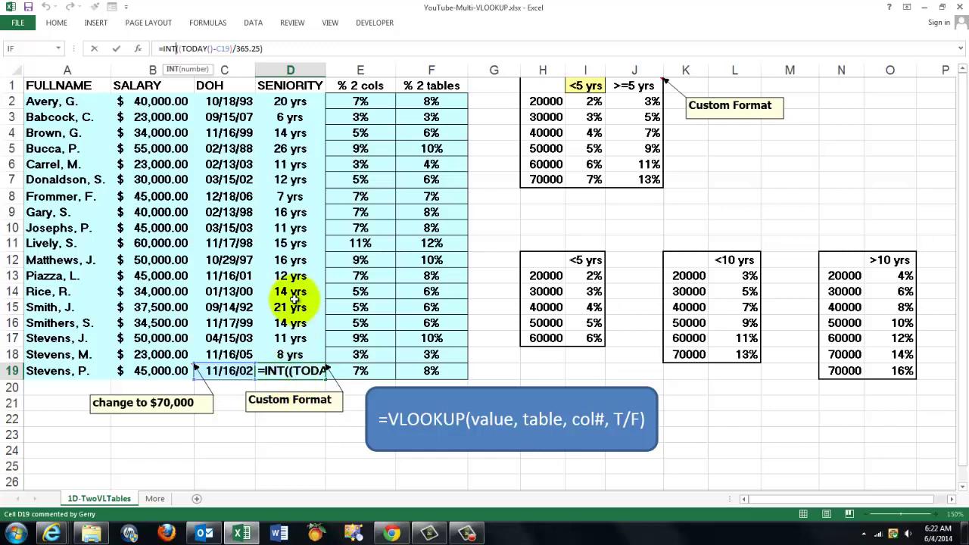
left_click(170, 50)
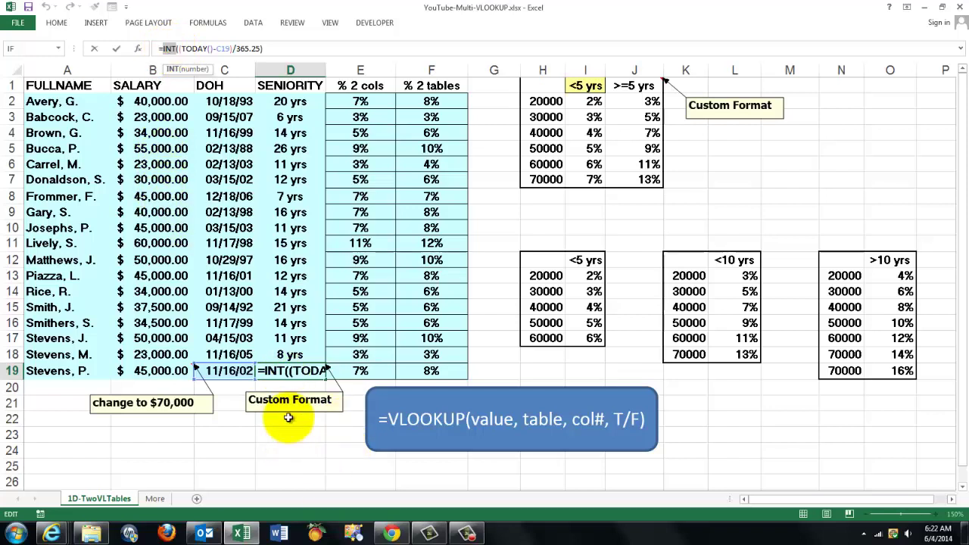
left_click(293, 371)
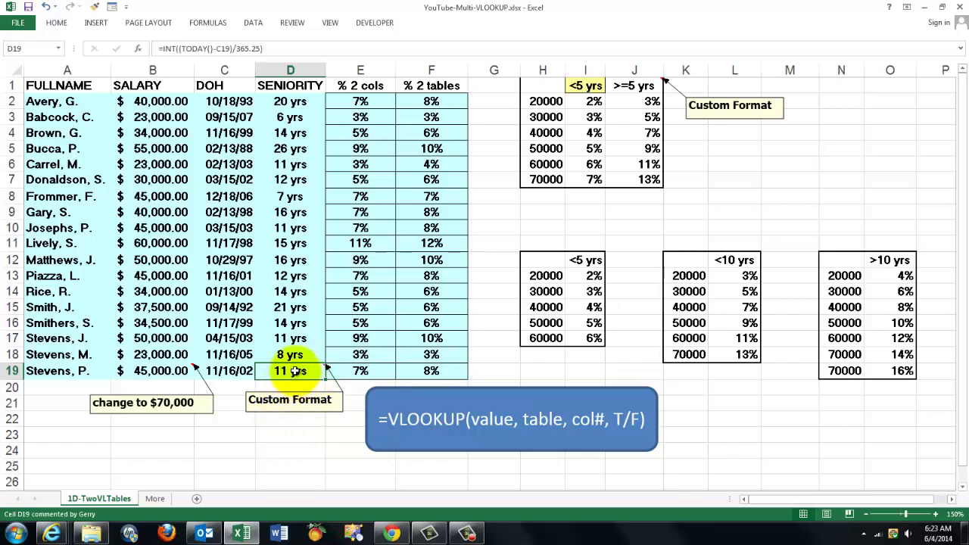
- Edit D19's number format code by inserting '0.', with D19 still showing 11 yrs
right_click(295, 371)
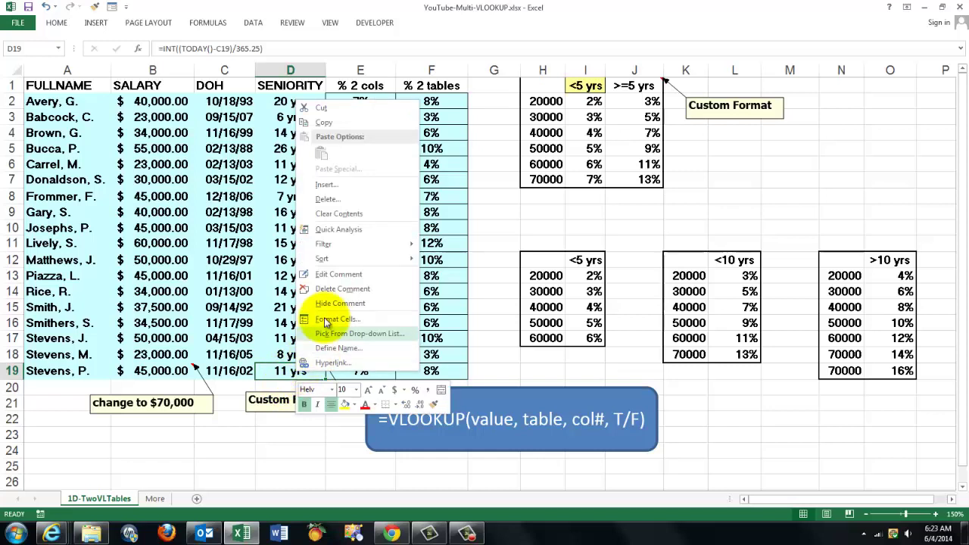
key("Escape")
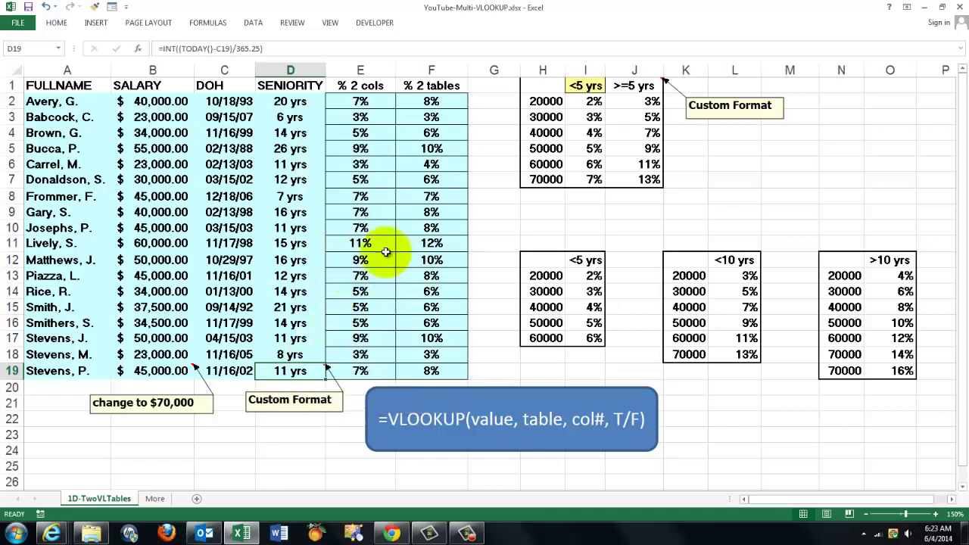
key("ctrl+1")
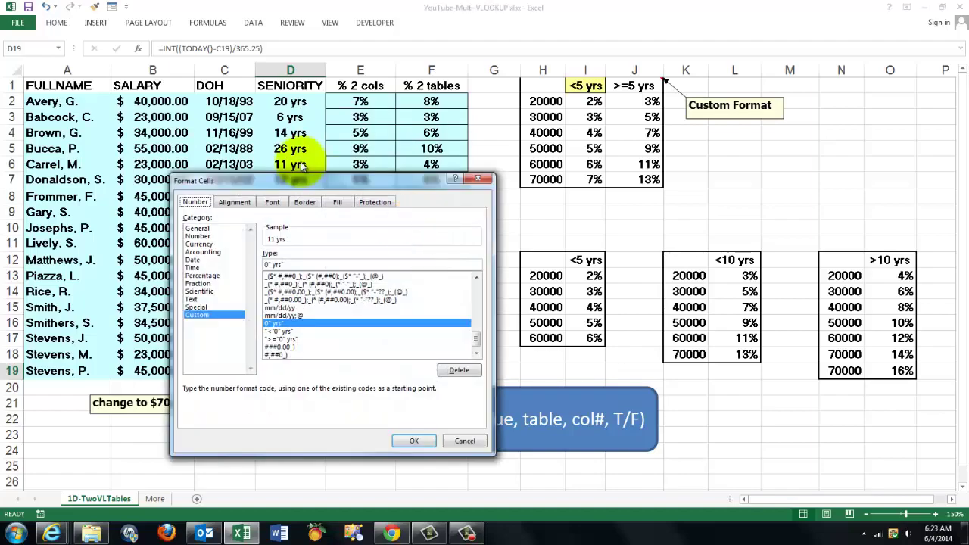
left_click_drag(303, 179, 291, 73)
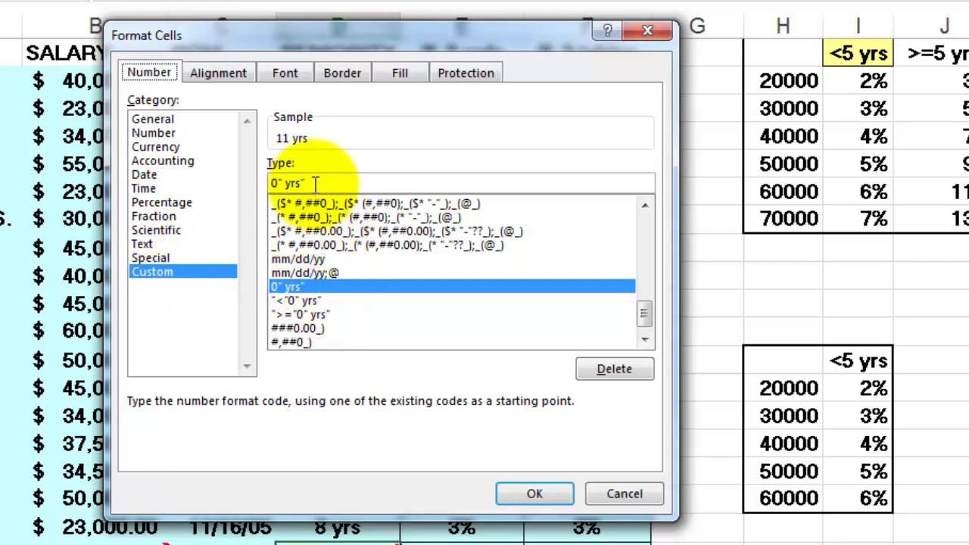
left_click(273, 184)
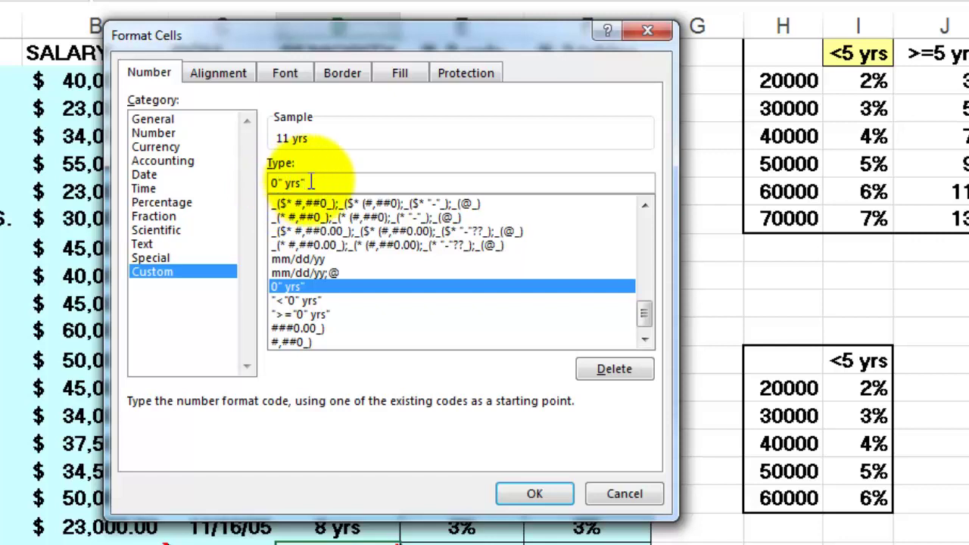
left_click(311, 183)
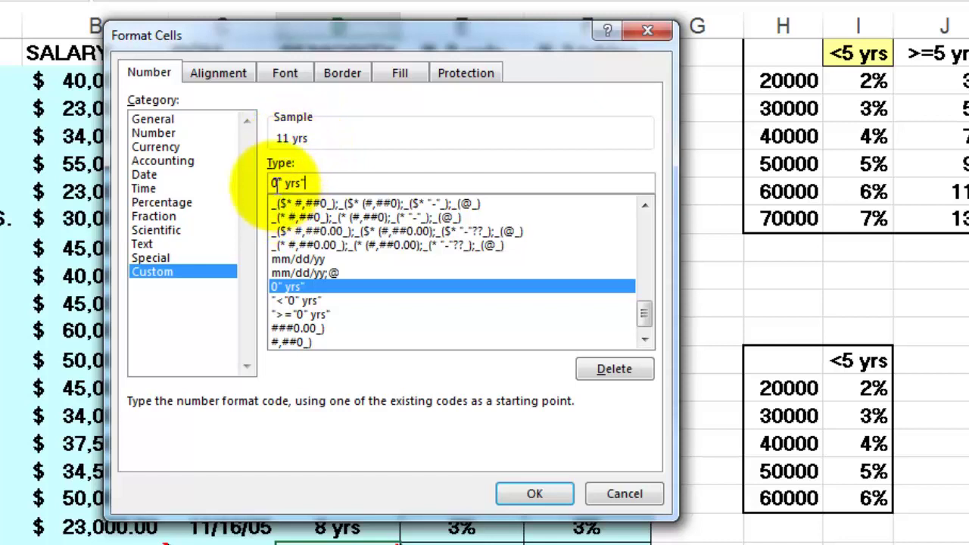
left_click(275, 182)
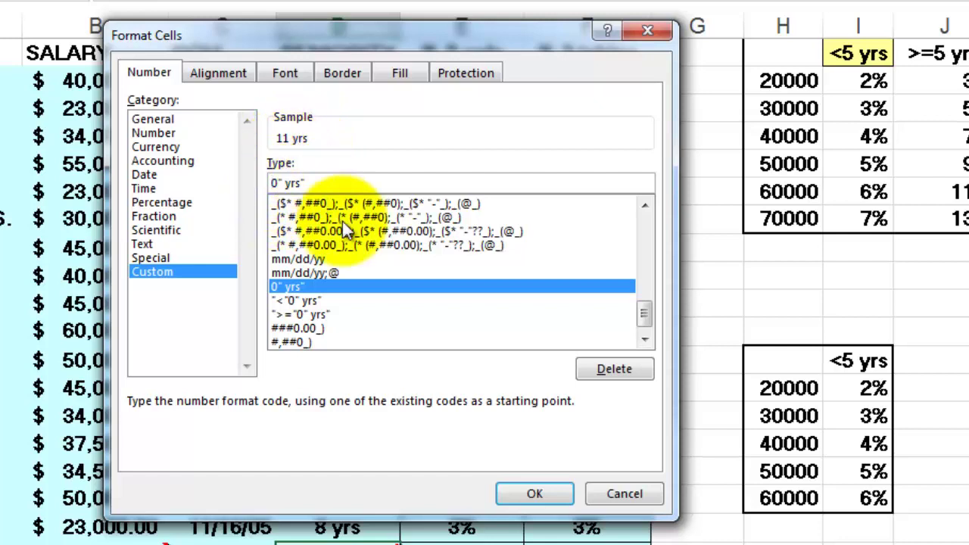
type("0.")
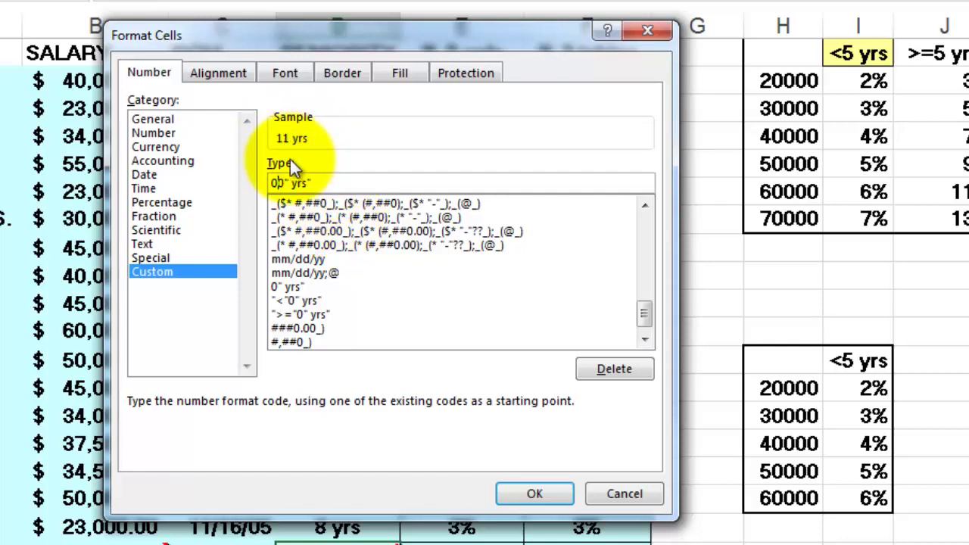
key("Return")
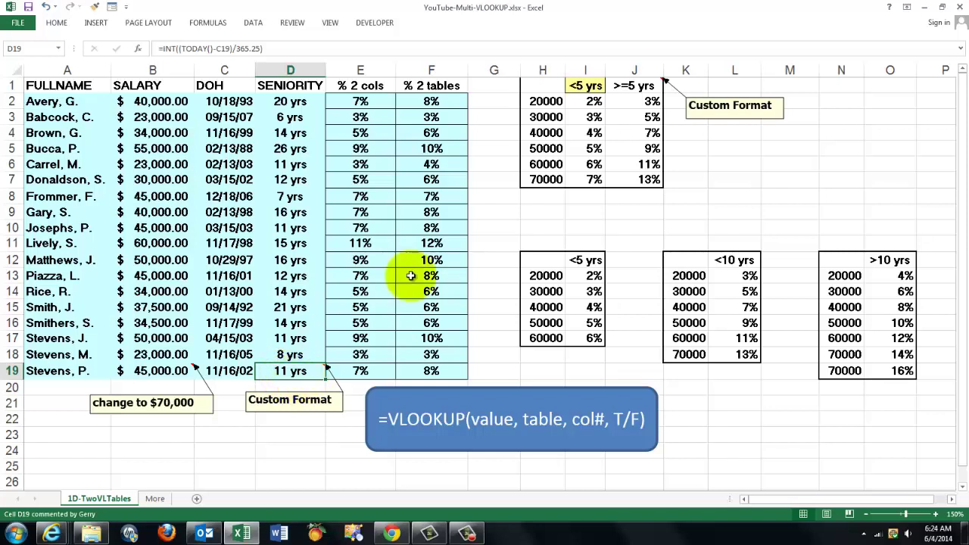
- View threshold cell I1's number format settings without changing them
left_click(586, 87)
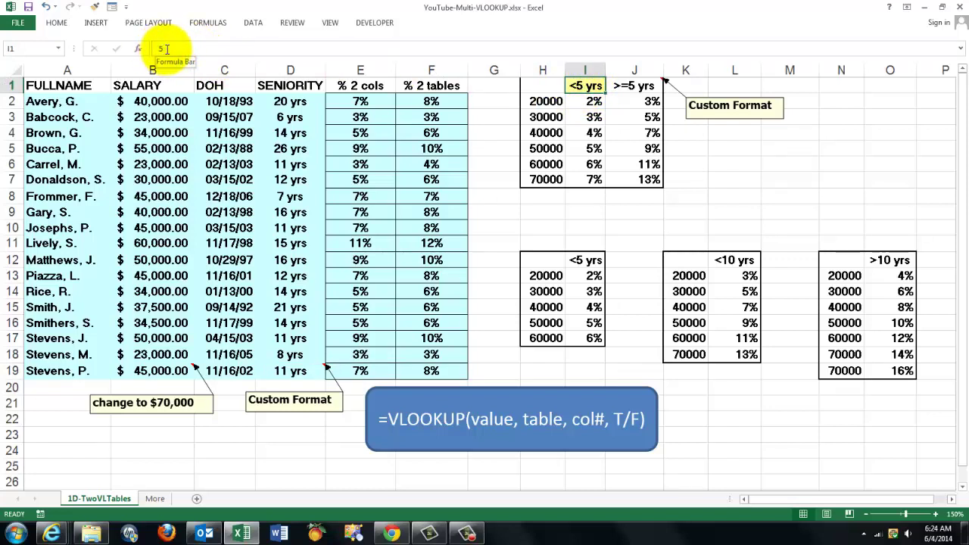
right_click(575, 90)
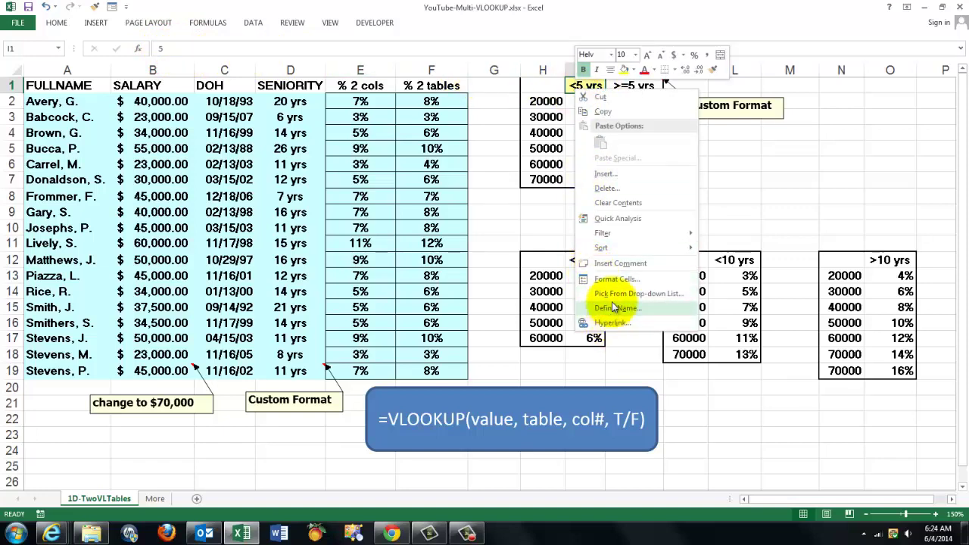
left_click(616, 279)
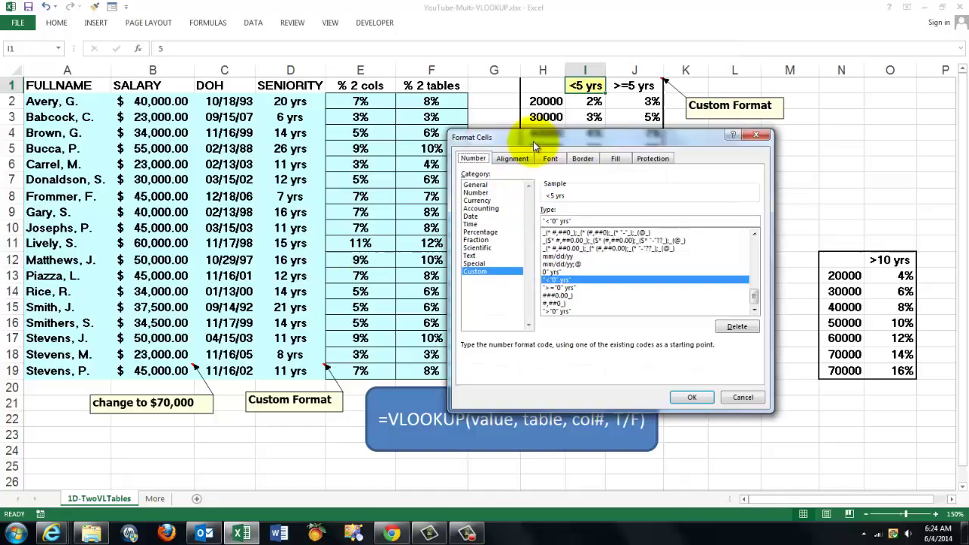
left_click_drag(534, 141, 254, 73)
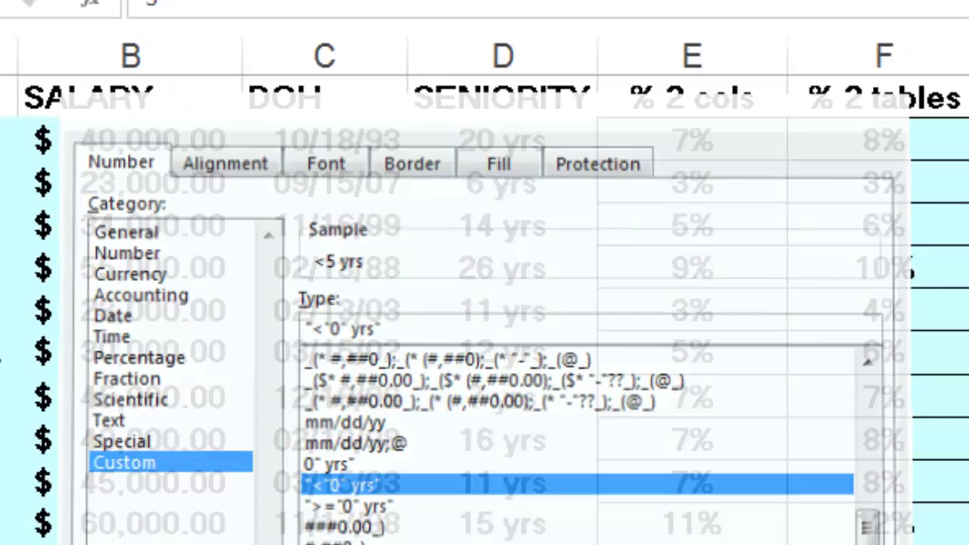
key("Return")
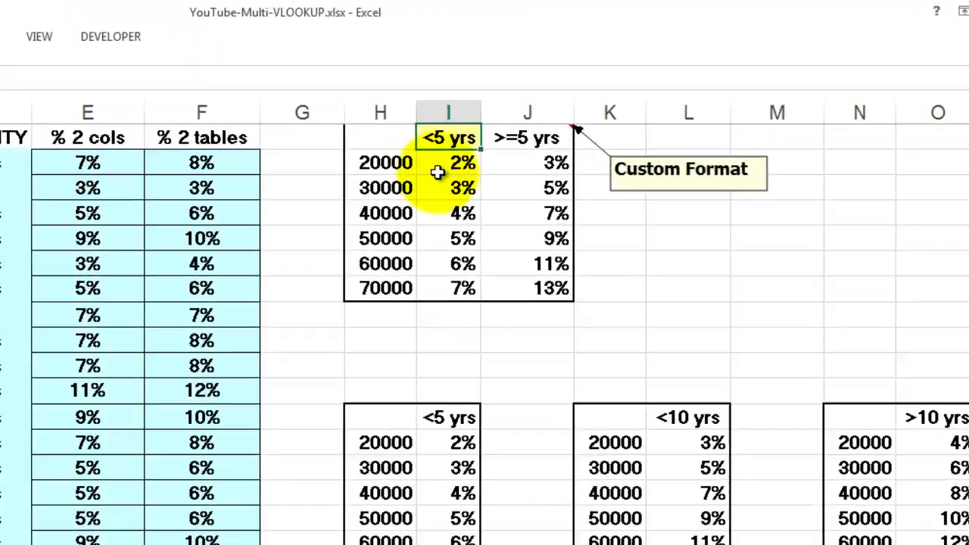
- Enter 7 as the threshold in I1 and check J1's =I1 header formula
type("7")
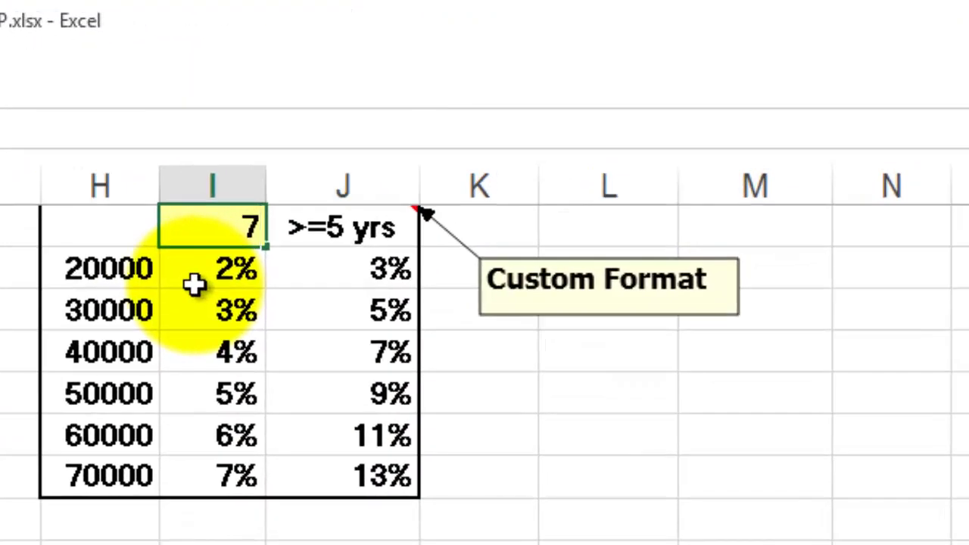
key("Return")
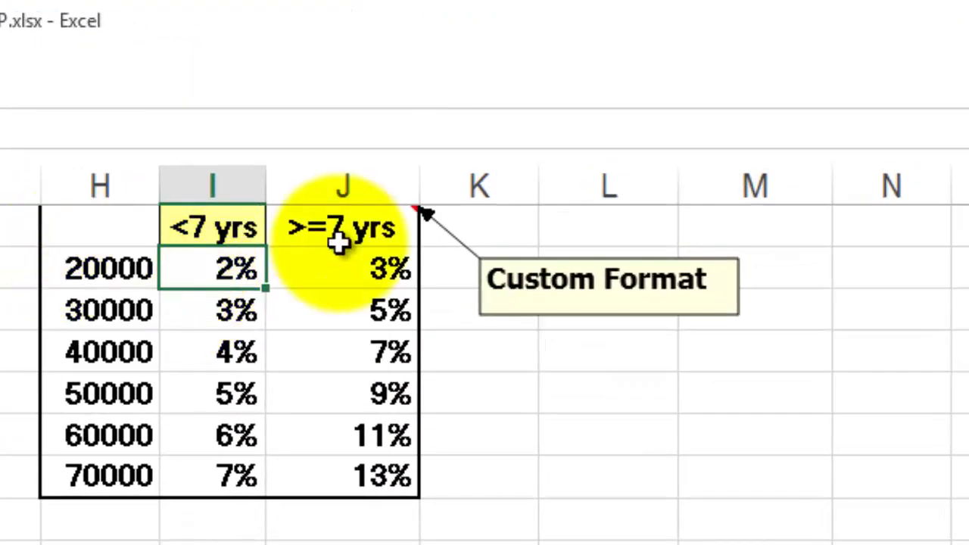
left_click(304, 228)
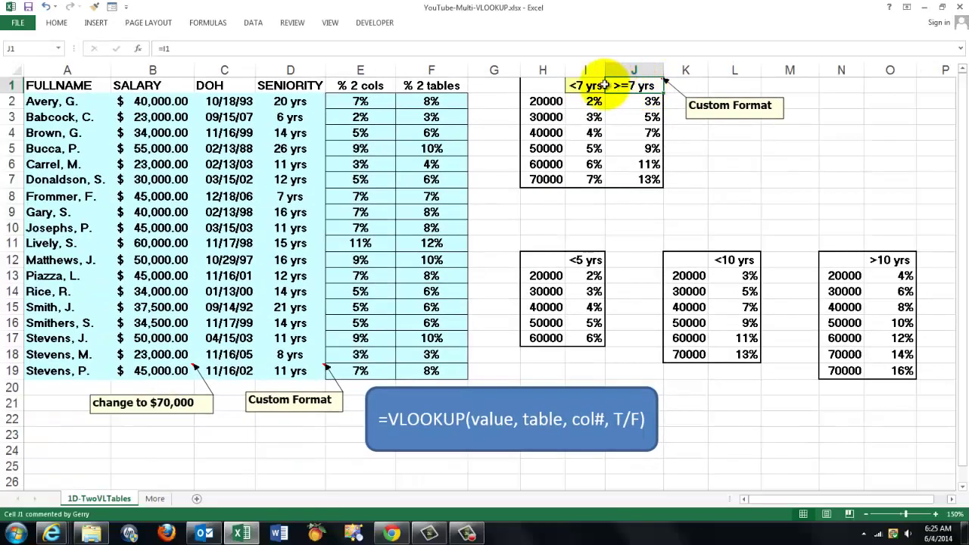
left_click(588, 85)
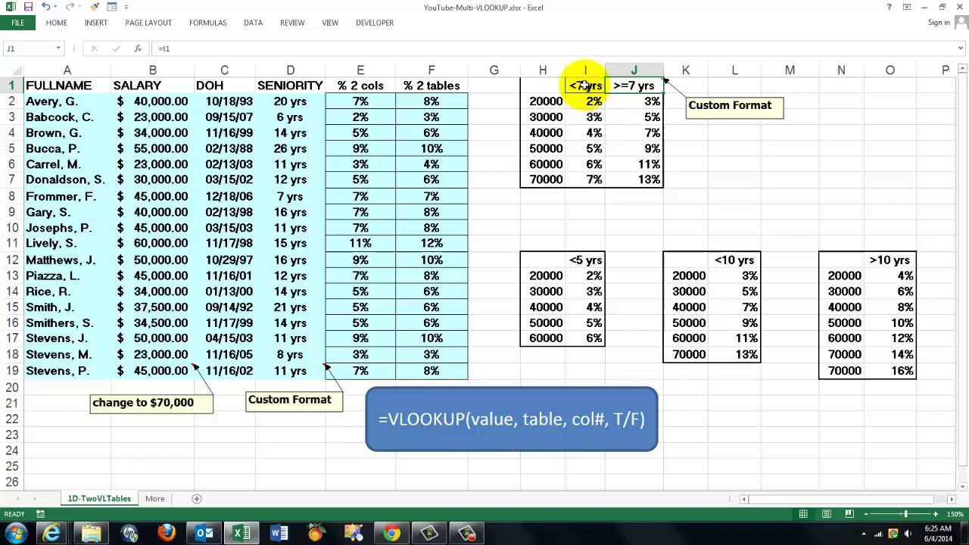
- Enter 5 back into threshold cell I1 with Ctrl+Enter
type("5")
key("ctrl+Return")
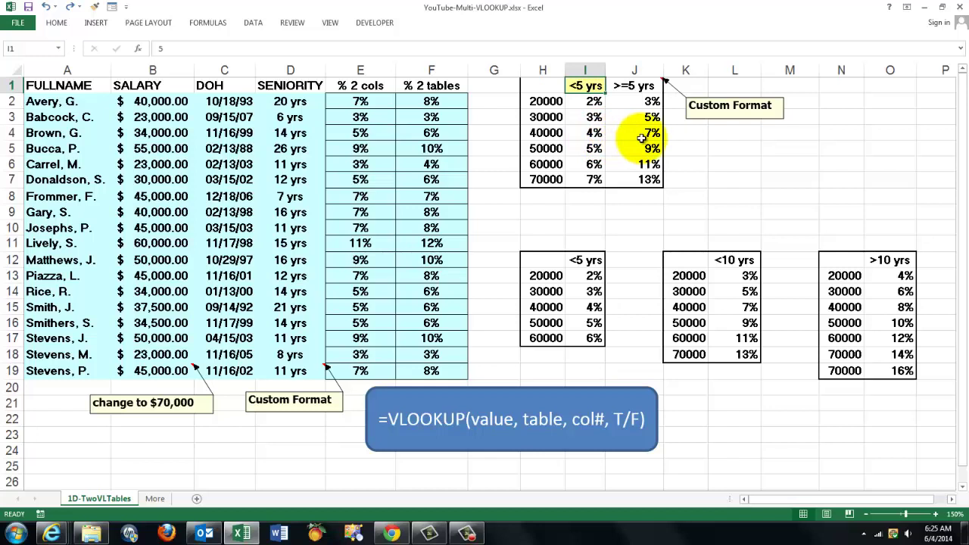
left_click(350, 100)
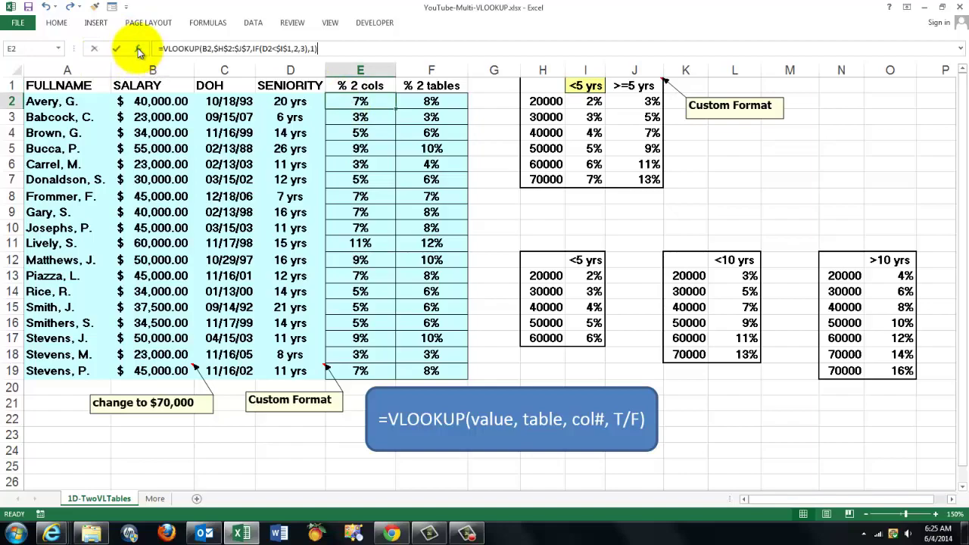
left_click(139, 50)
left_click_drag(581, 159, 184, 148)
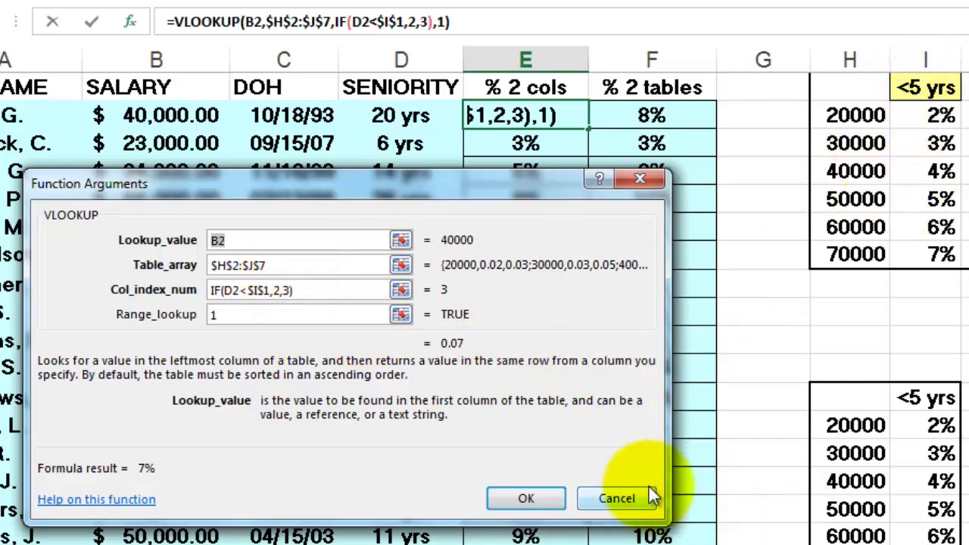
left_click(617, 498)
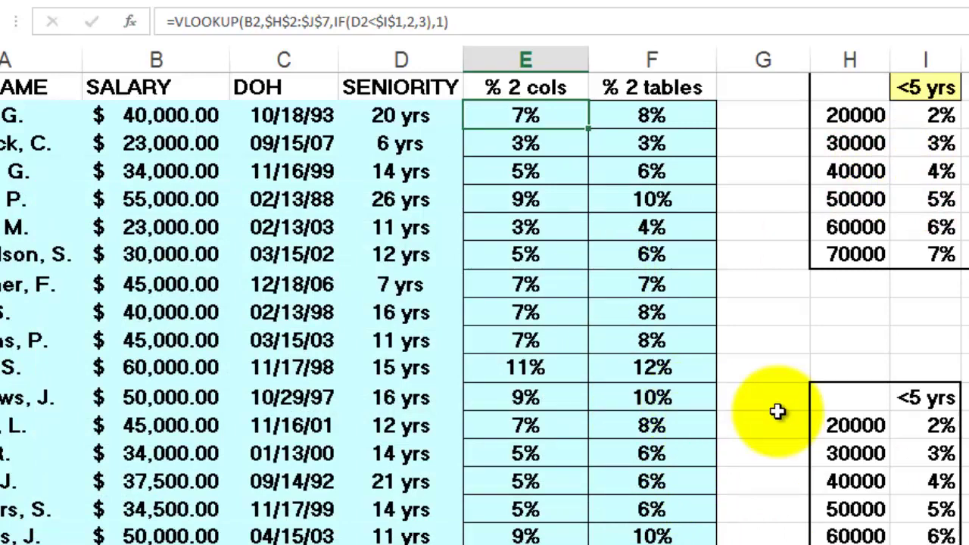
- Insert a VLOOKUP function into E2 from the full function list
left_click(130, 24)
left_click(189, 362)
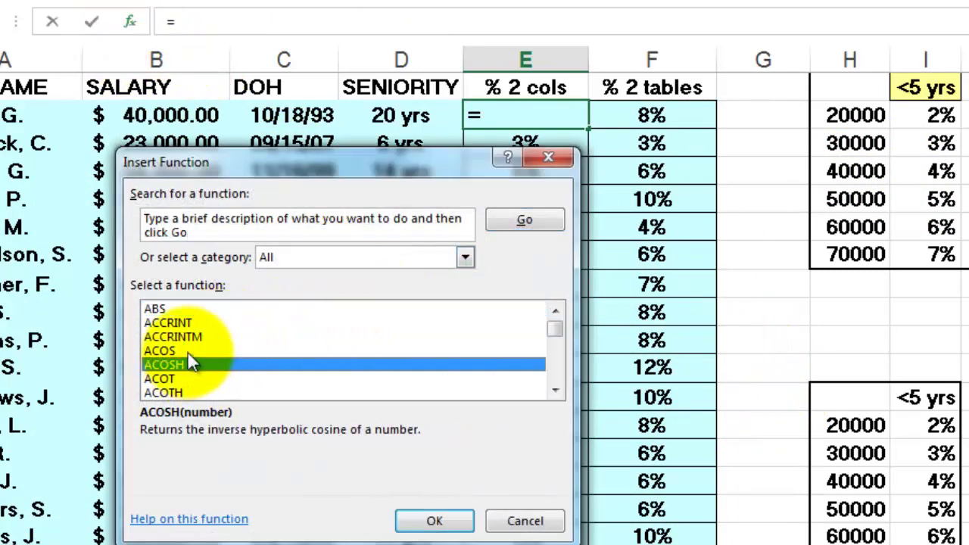
key("v")
key("l")
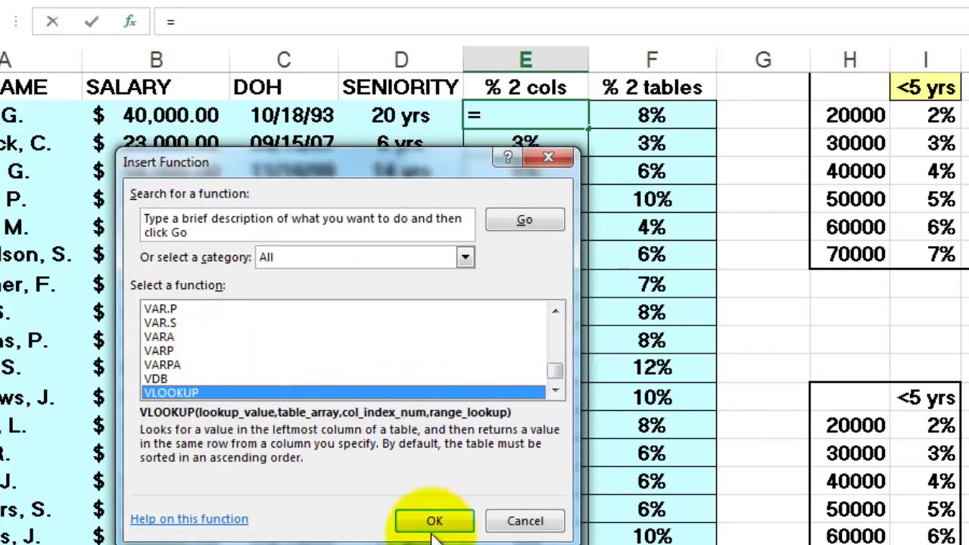
left_click(456, 521)
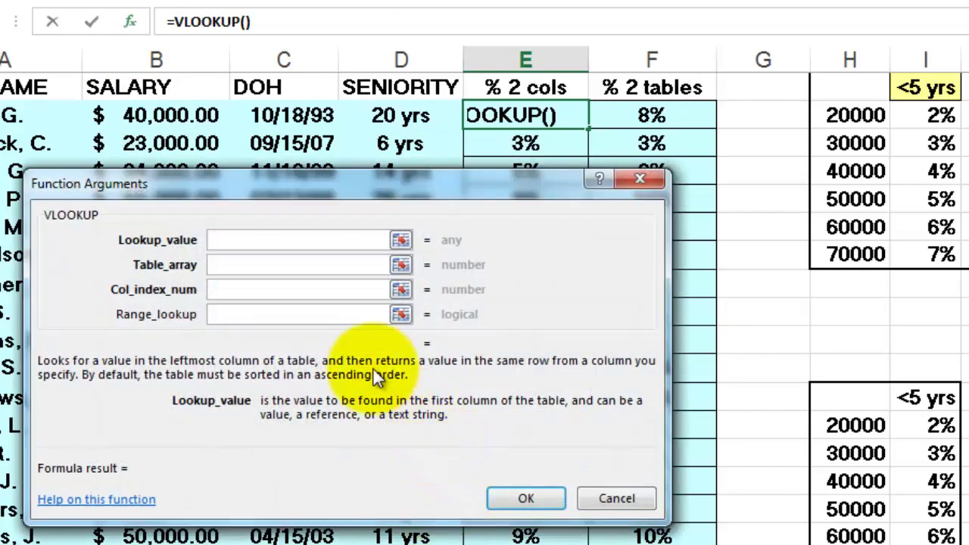
- Set Lookup_value to B2 and Table_array to the absolute range $H$2:$J$7
left_click(139, 115)
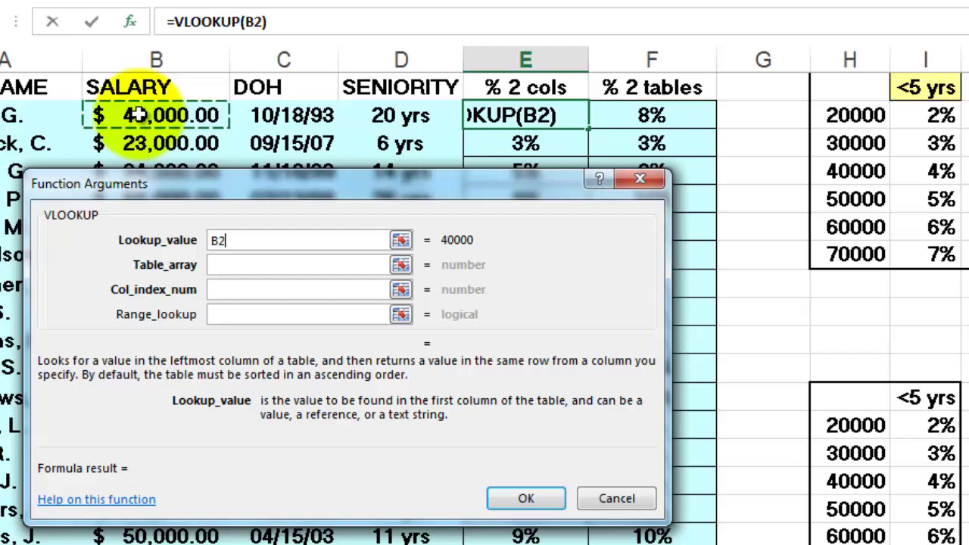
left_click(228, 264)
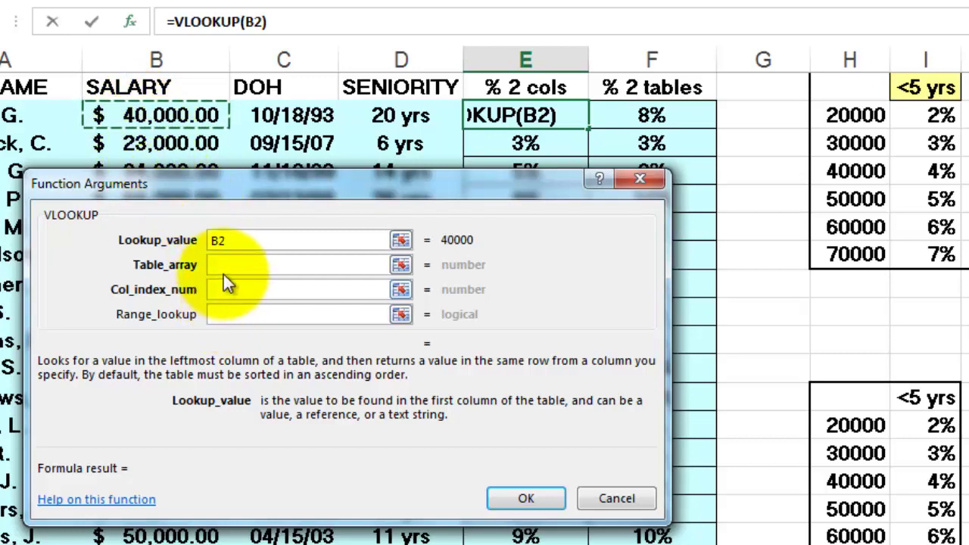
left_click(218, 266)
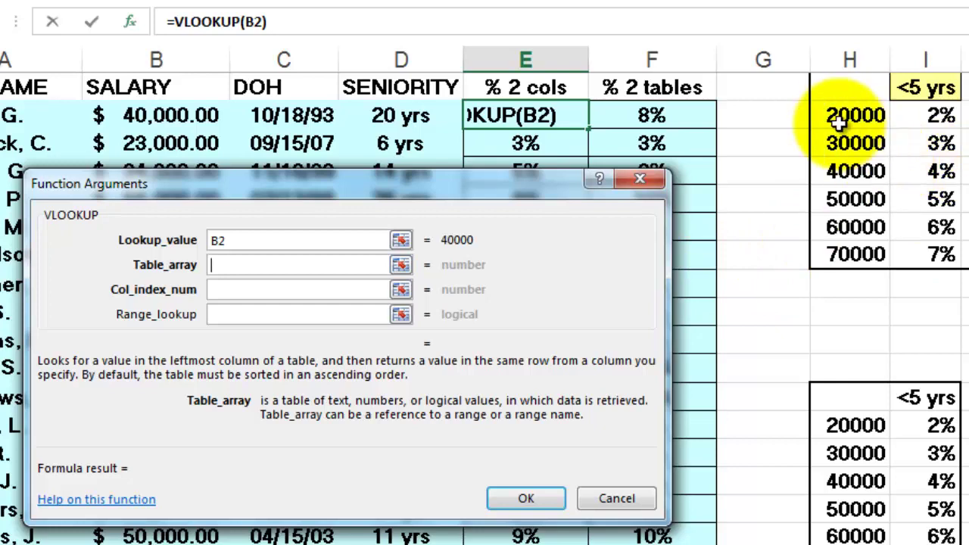
left_click_drag(839, 115, 964, 259)
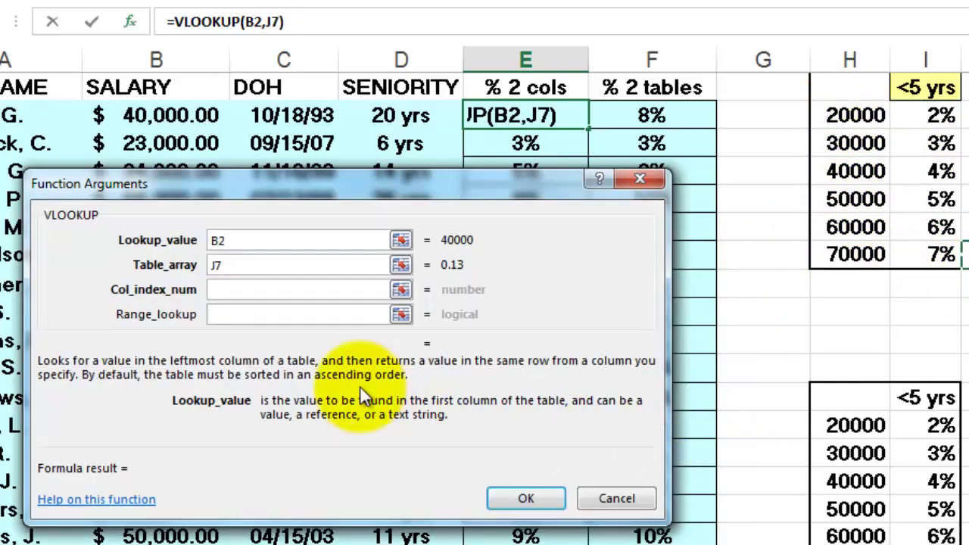
left_click_drag(849, 115, 965, 256)
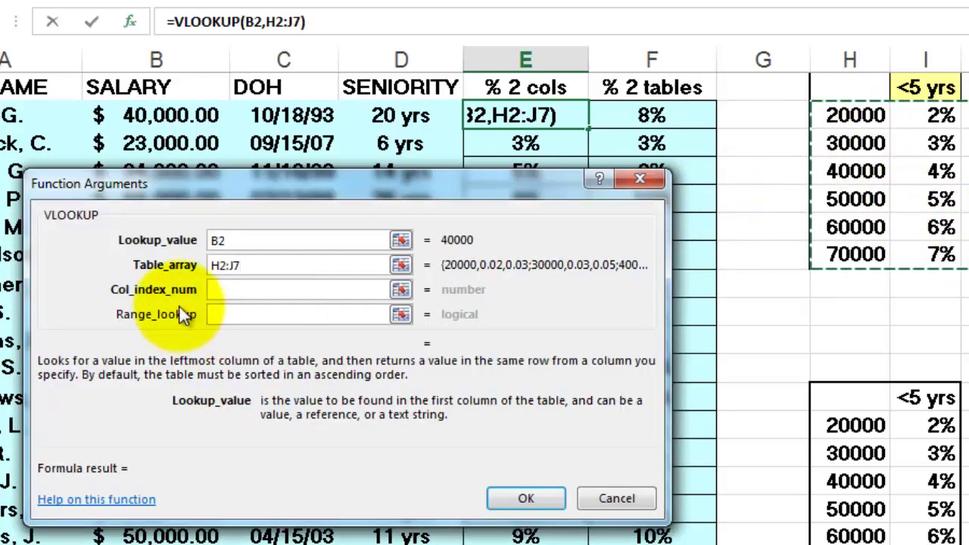
key("F4")
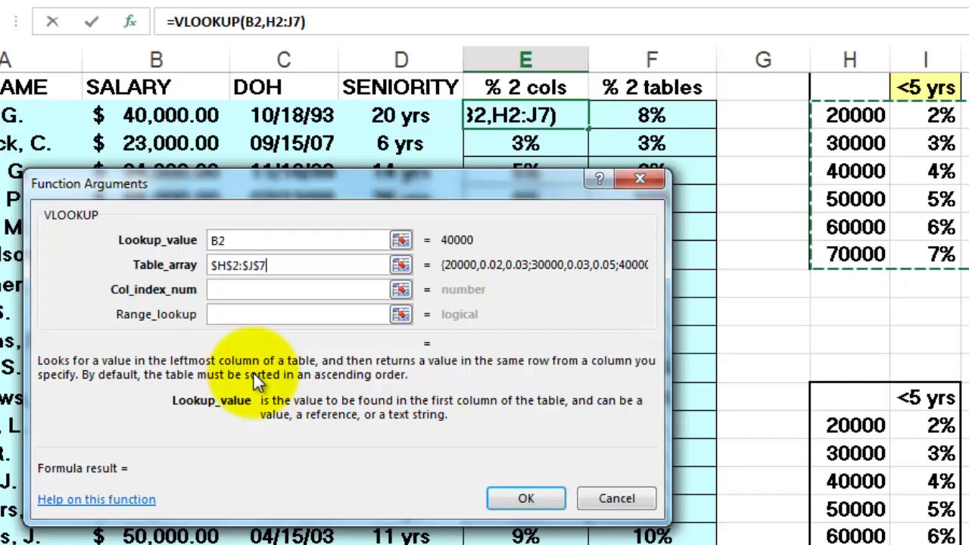
left_click(238, 293)
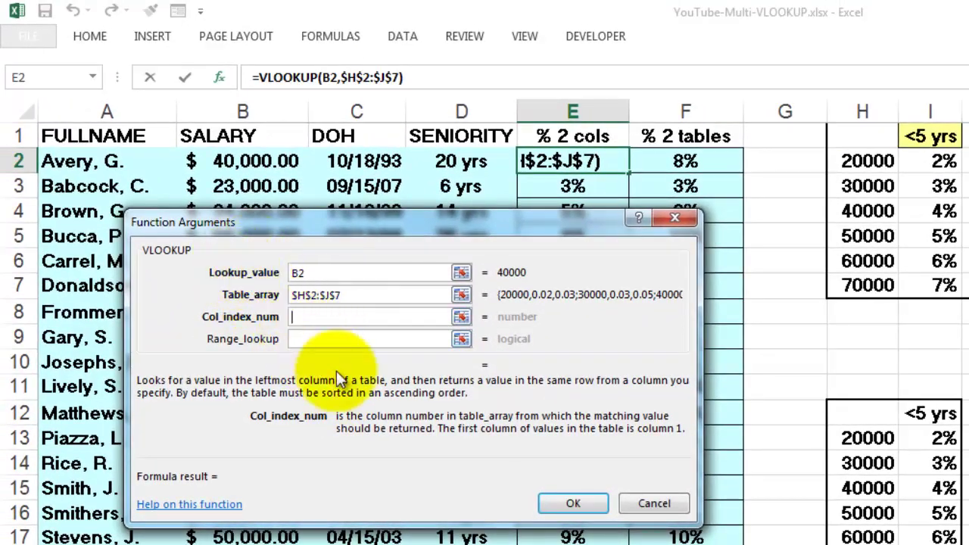
- Nest IF(D2<$I$1,2,3) as the VLOOKUP column index, previewing 7%
left_click(94, 78)
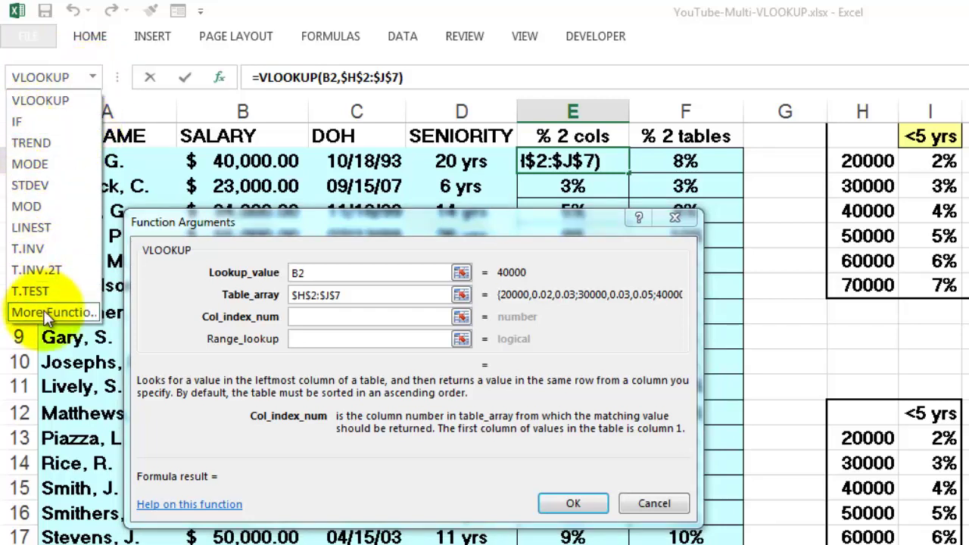
left_click(20, 120)
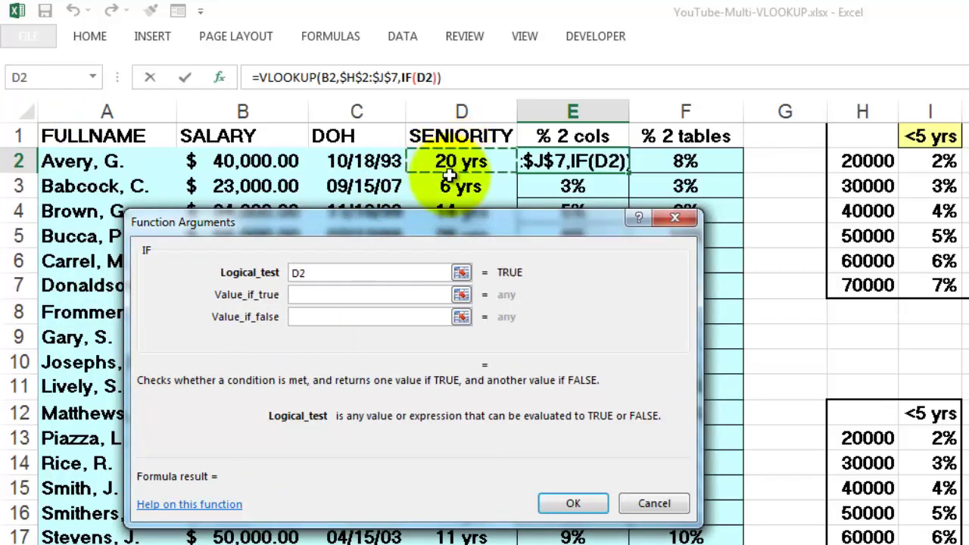
type("<I1")
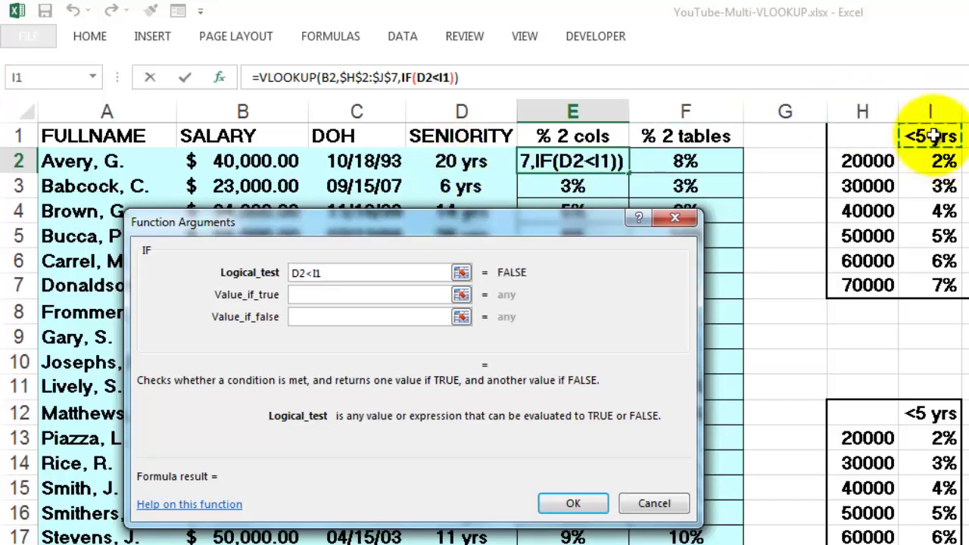
key("F4")
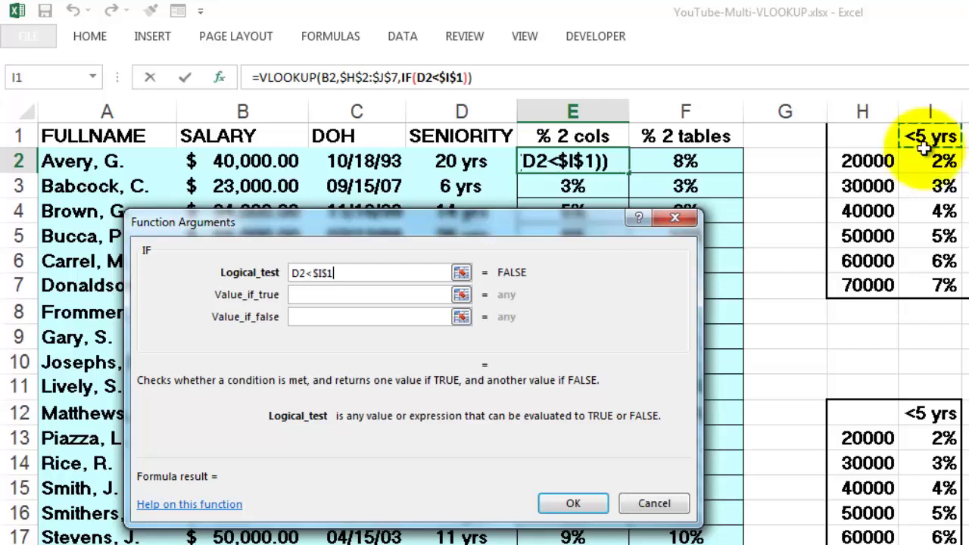
left_click(308, 294)
type("2")
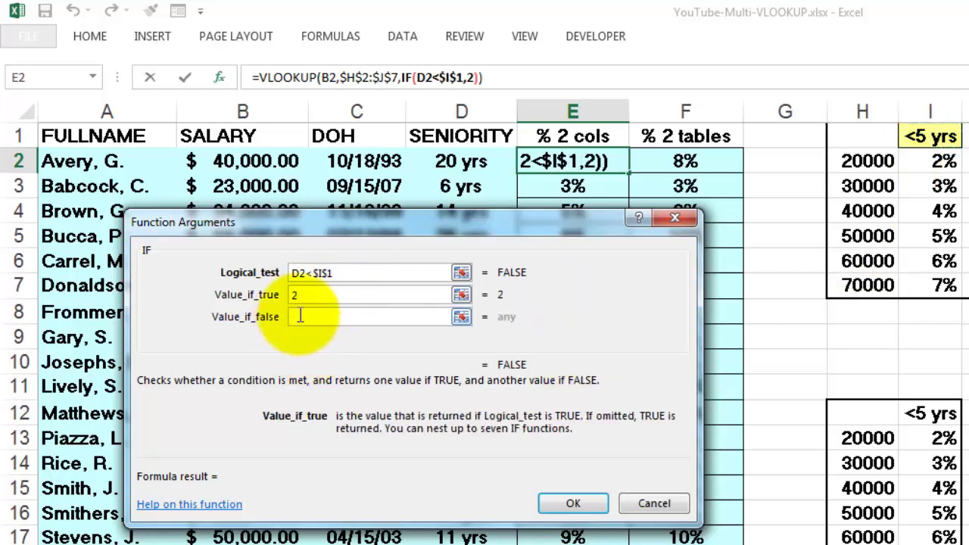
left_click(303, 316)
type("3")
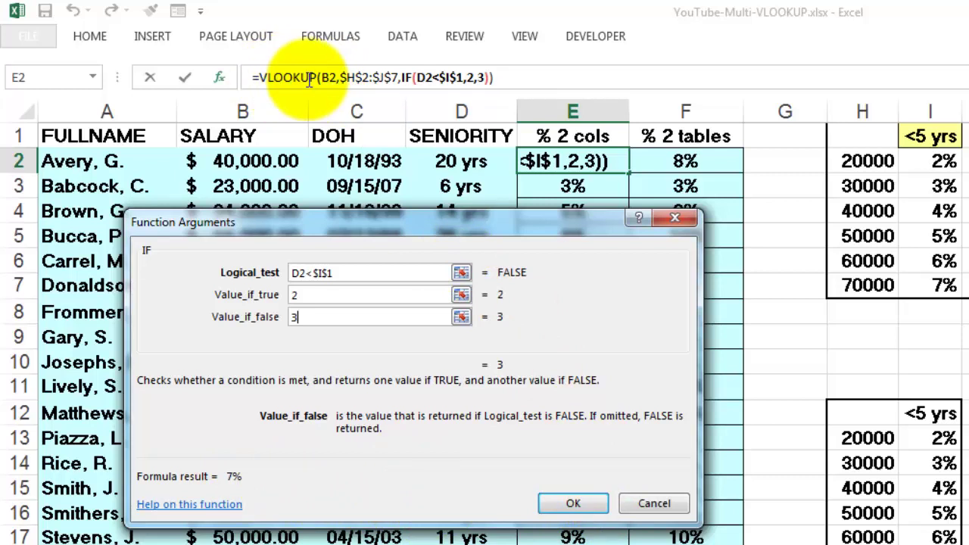
- Set Range_lookup to 1 and commit =VLOOKUP(B2,$H$2:$J$7,IF(D2<$I$1,2,3),1) in E2
left_click(282, 77)
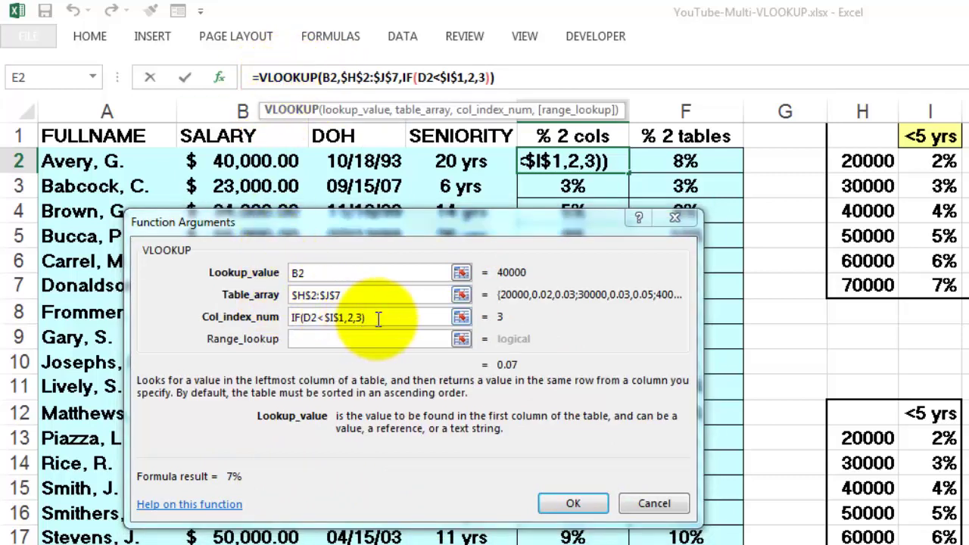
left_click_drag(381, 317, 274, 317)
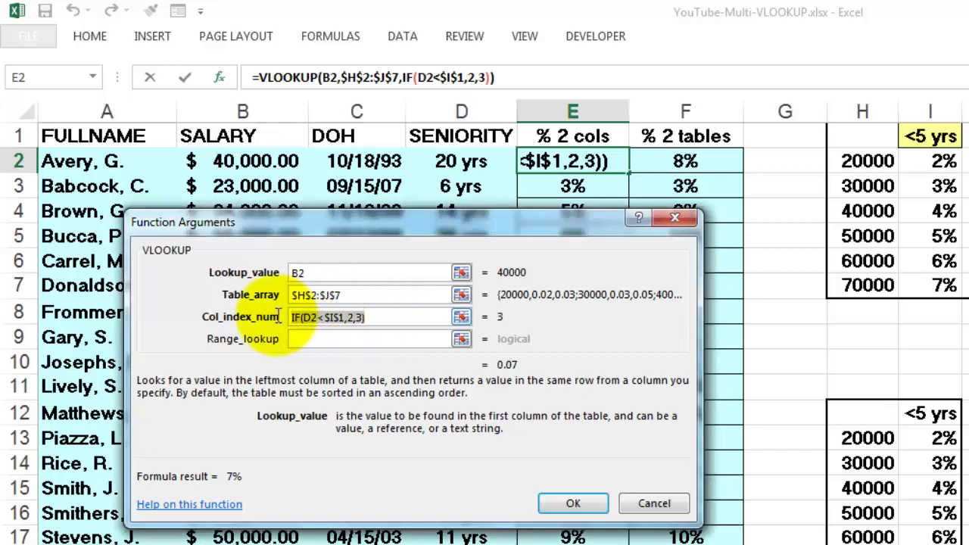
left_click(306, 342)
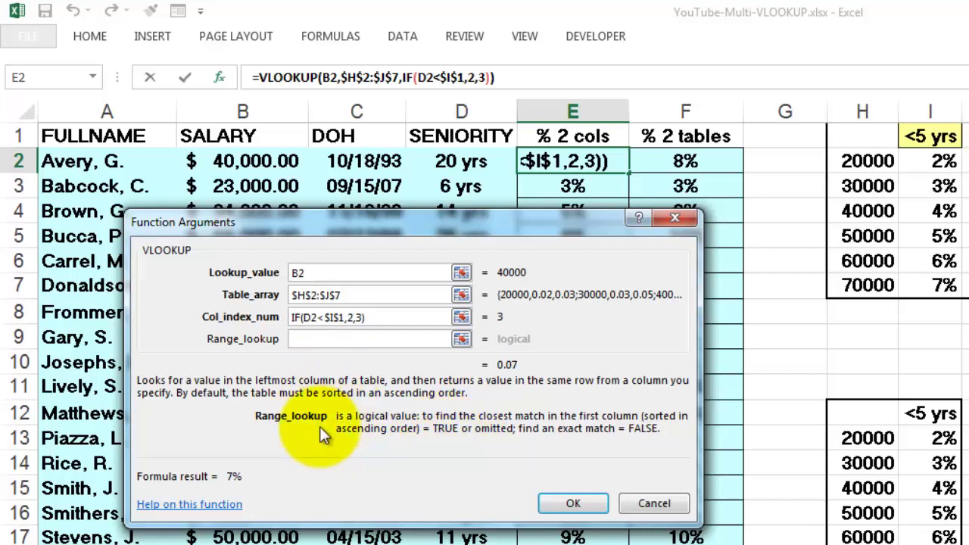
type("1")
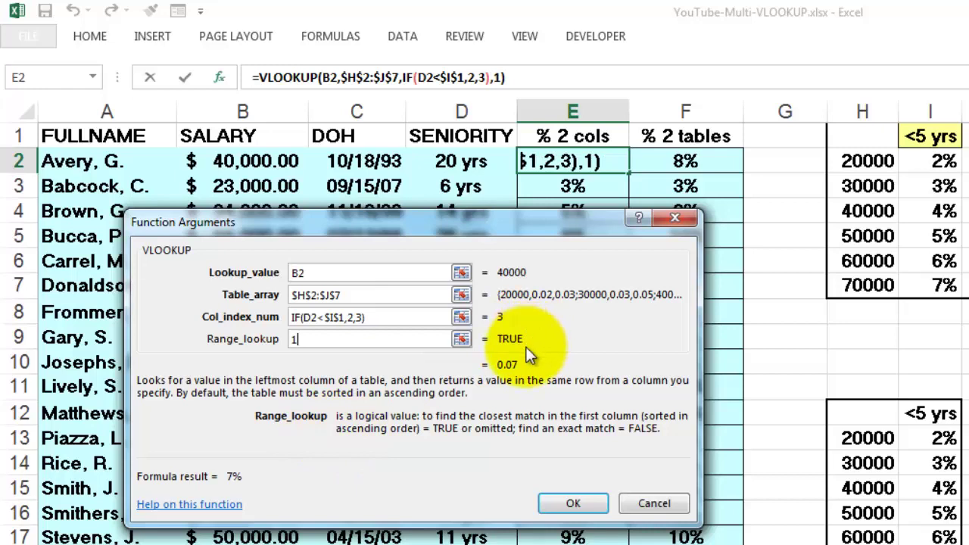
left_click(571, 504)
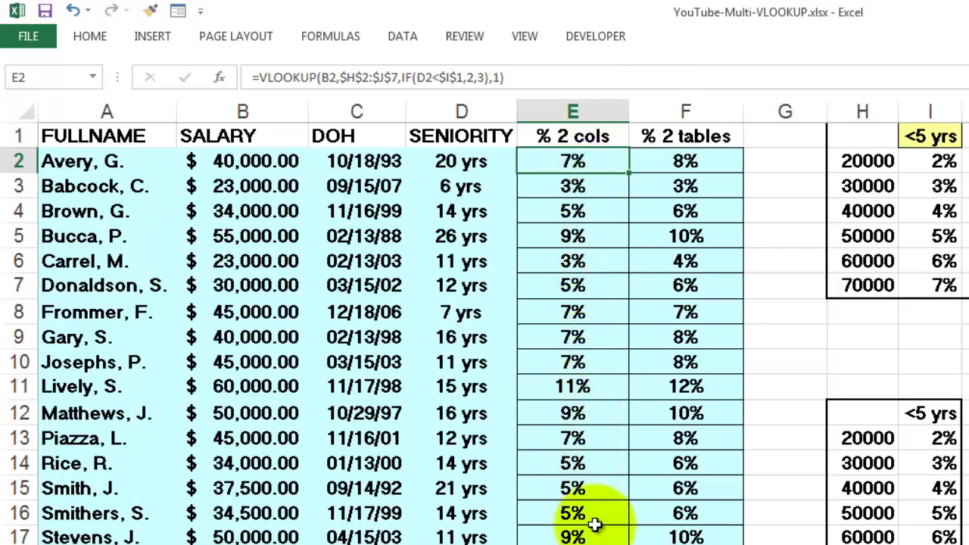
- Autofill E2's formula down to E19 using the fill handle
double_click(628, 173)
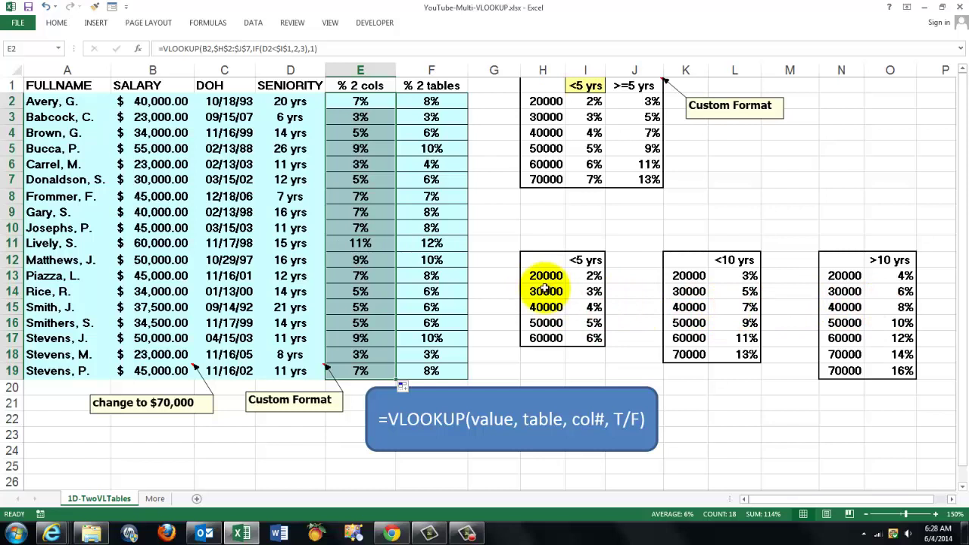
- Open F2's VLOOKUP arguments to review the nested-IF table array and column 2
left_click(432, 102)
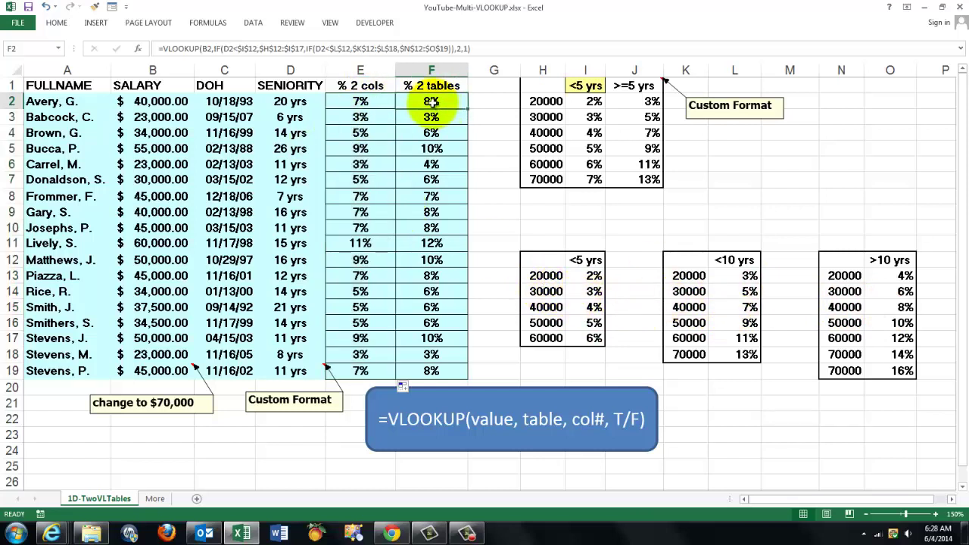
left_click(139, 49)
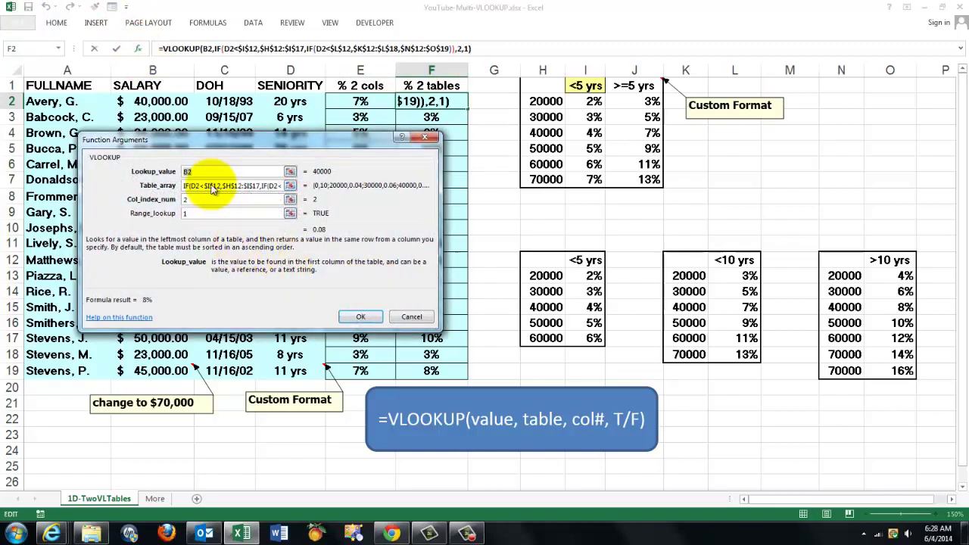
left_click_drag(227, 141, 218, 142)
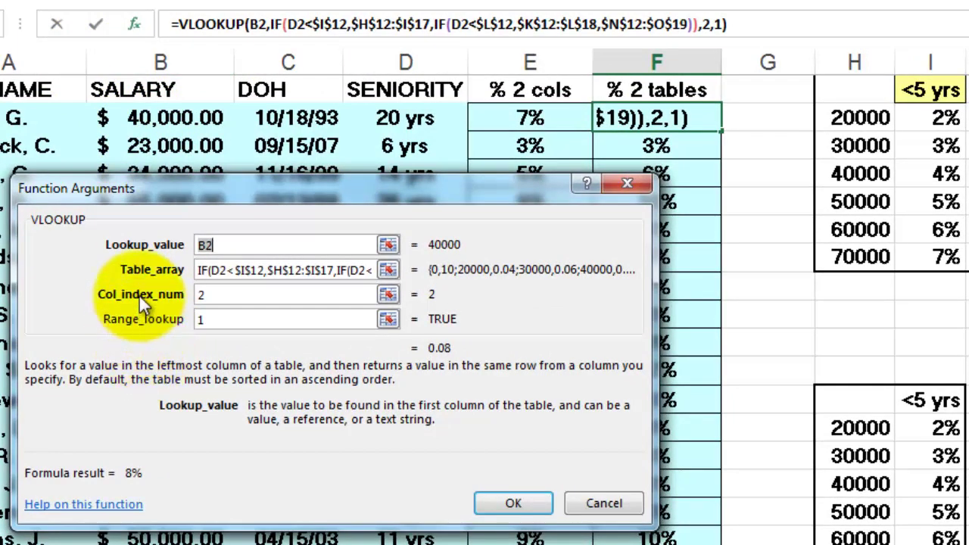
left_click(201, 294)
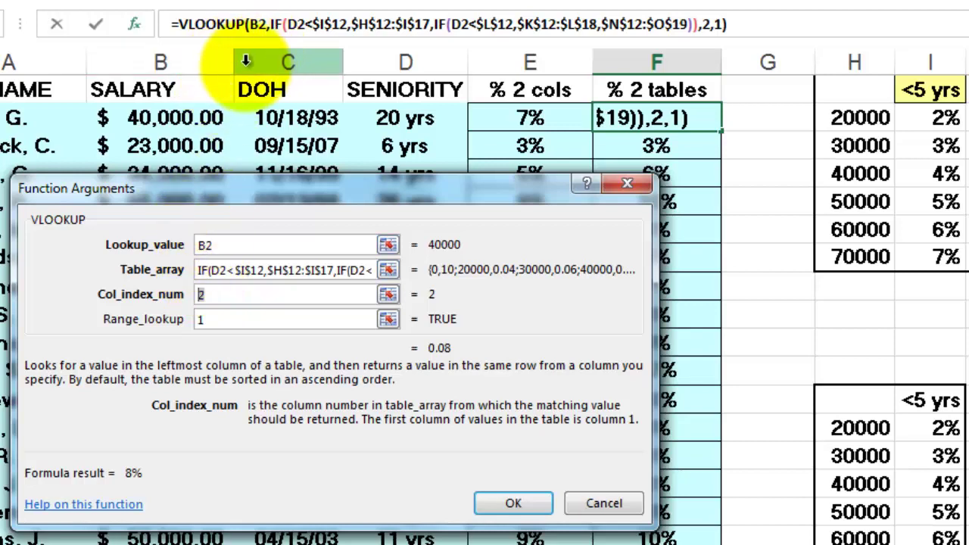
- Inspect F2's outer and inner IFs, showing D2<$L$12 selects the $N$12:$O$19 >10 yrs table
left_click(276, 22)
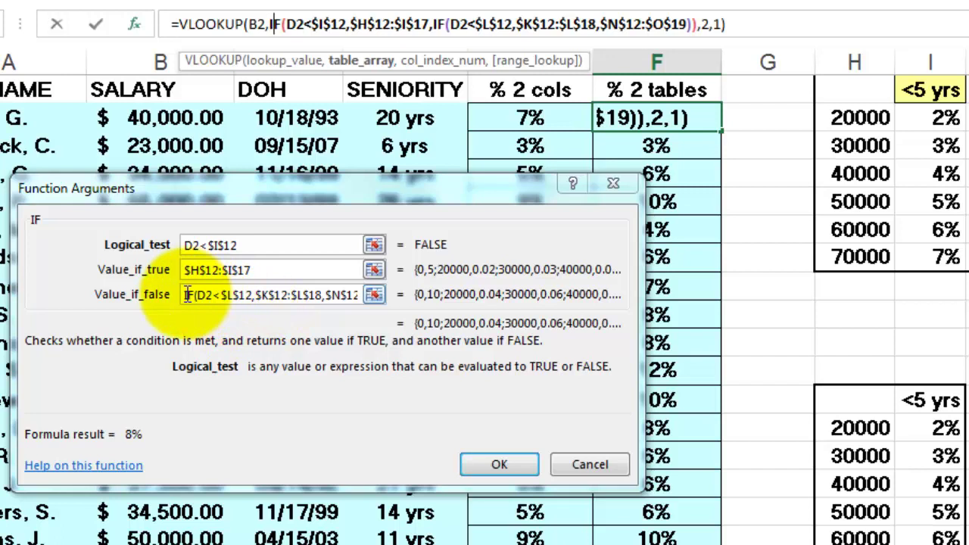
left_click(438, 25)
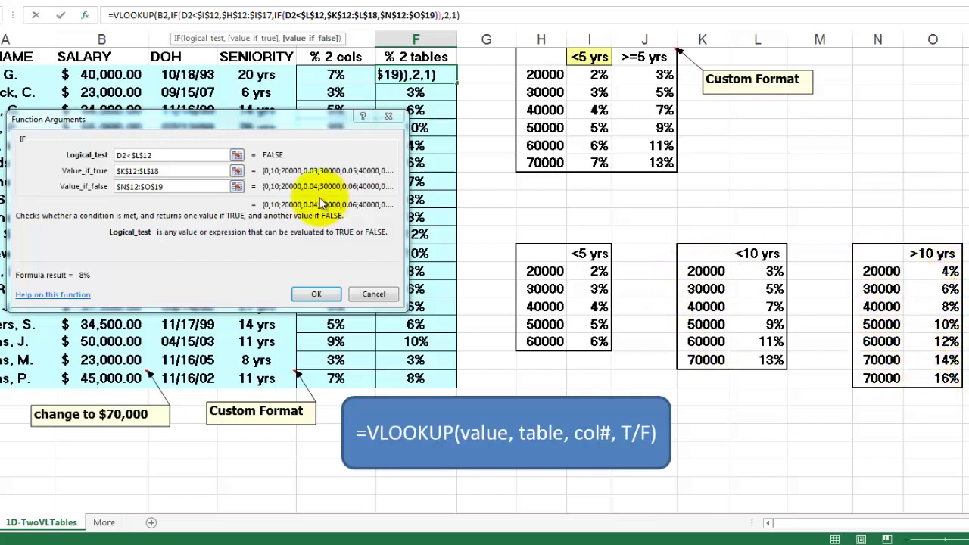
left_click(169, 186)
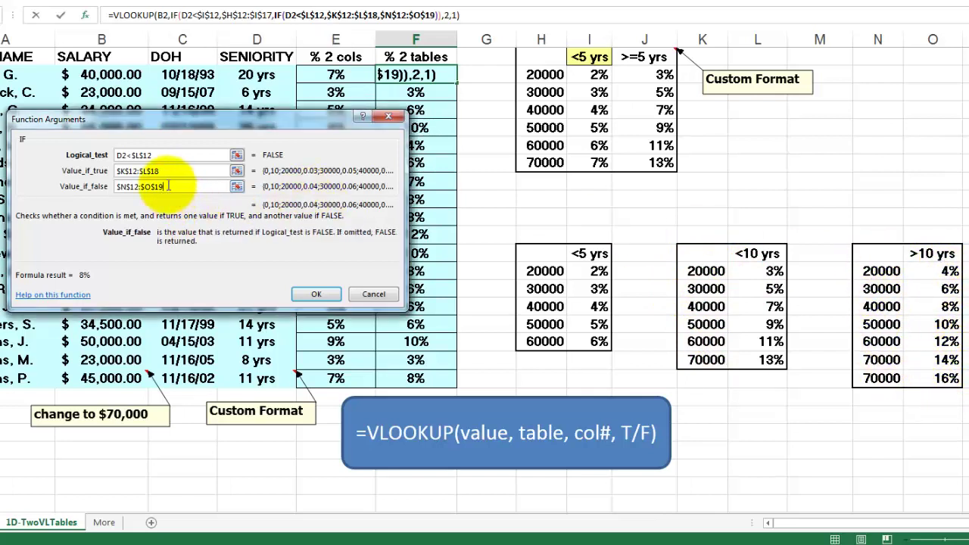
left_click_drag(170, 187, 115, 187)
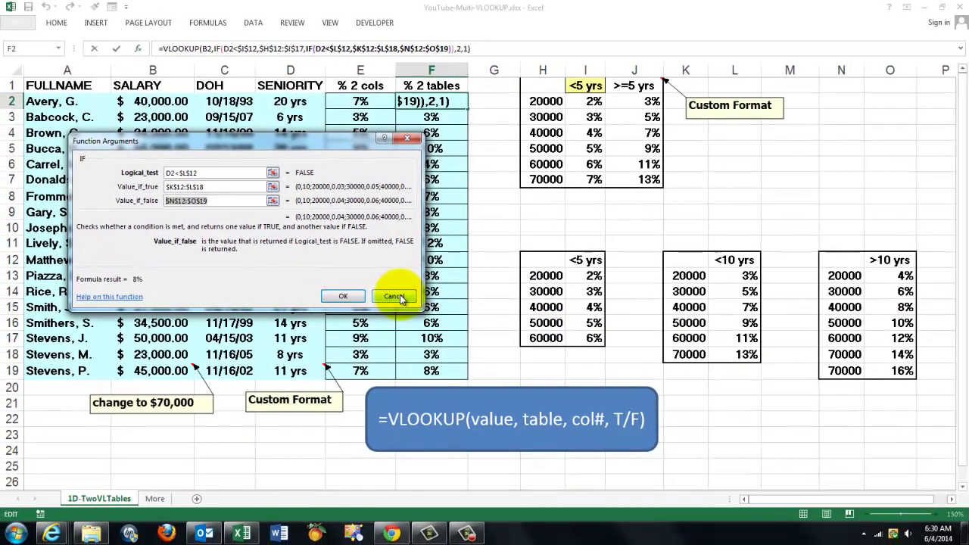
- Fill F2's formula down the column, then set B19's salary to 70,000 and verify 13% and 16%
left_click(400, 297)
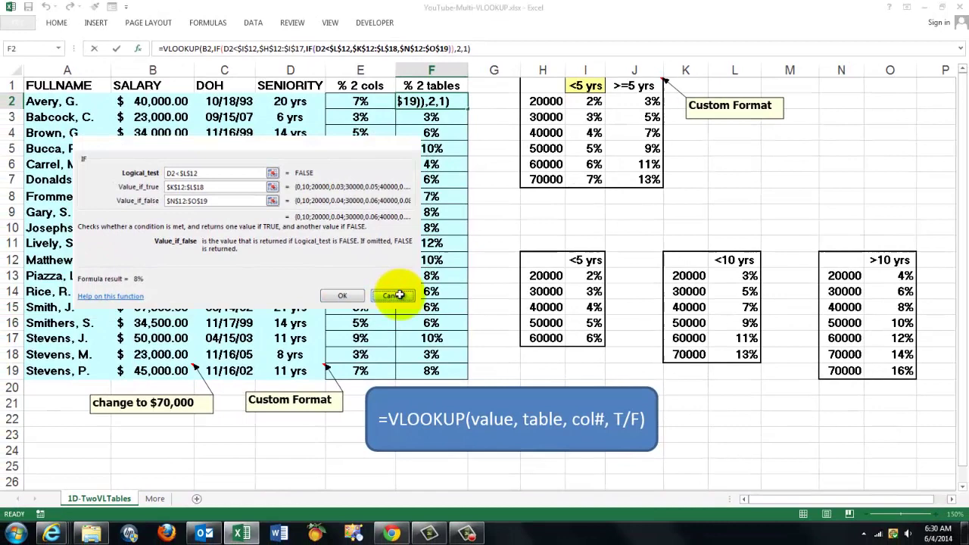
double_click(467, 110)
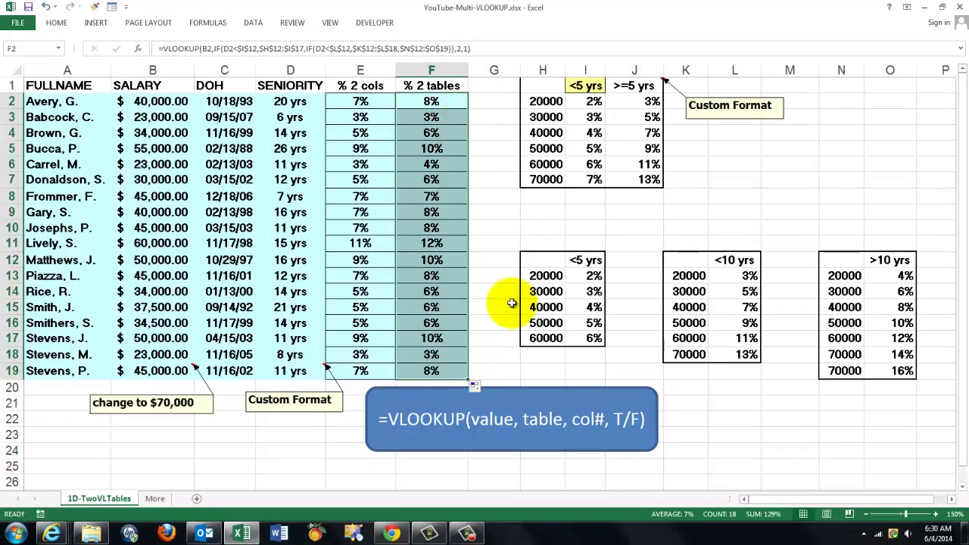
left_click(149, 370)
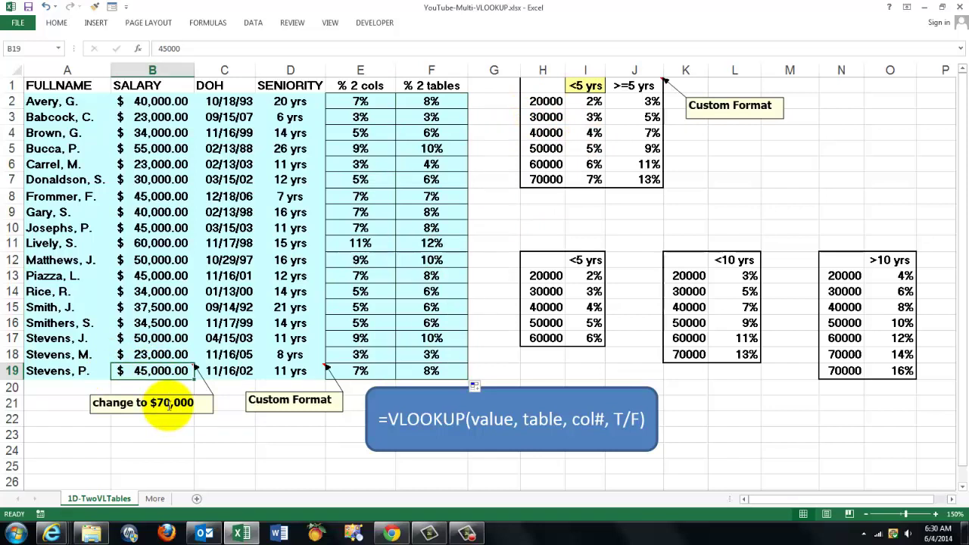
type("70")
key("Return")
left_click(157, 372)
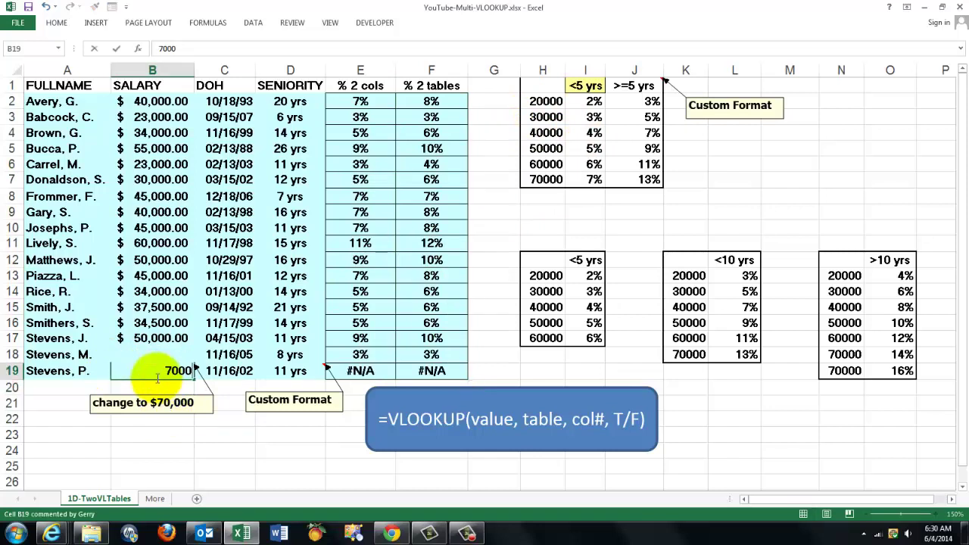
key("Return")
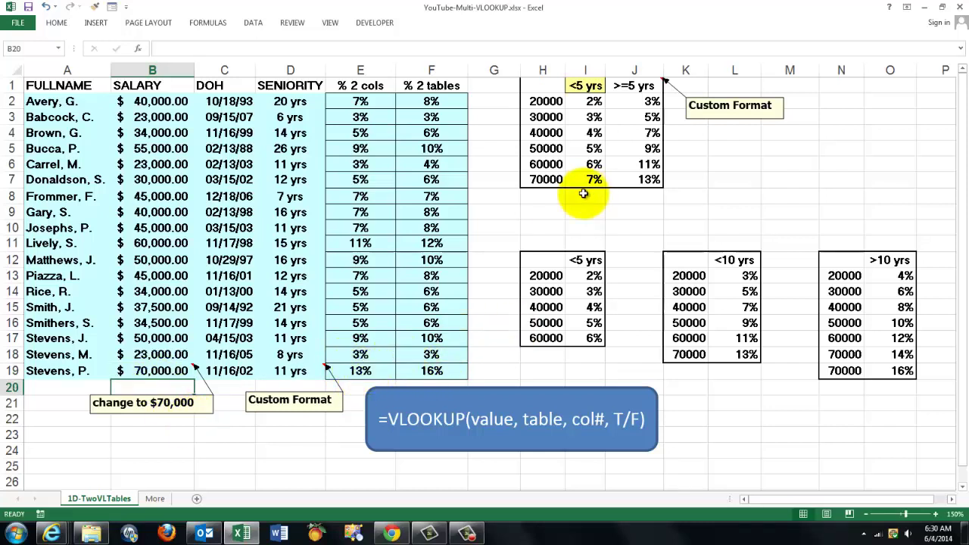
left_click(644, 182)
left_click(436, 369)
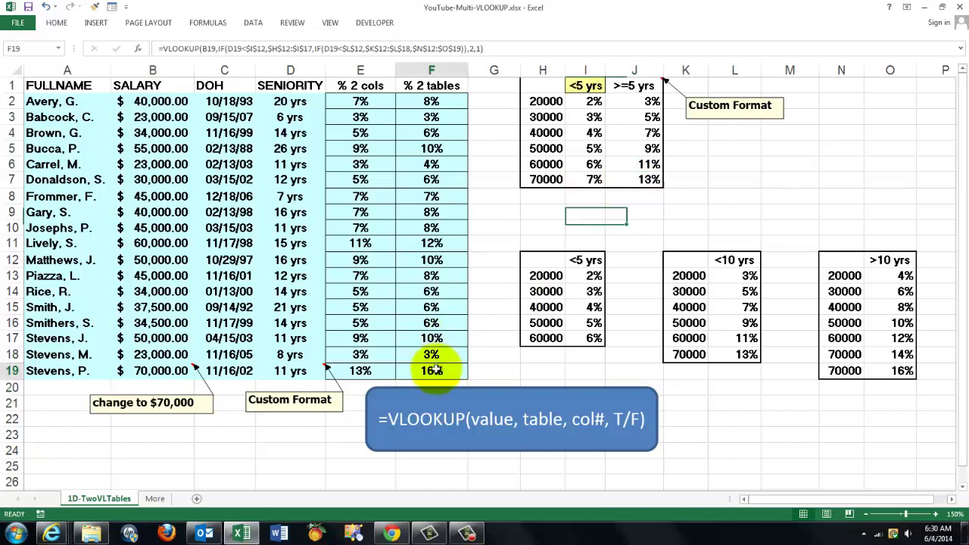
left_click(881, 371)
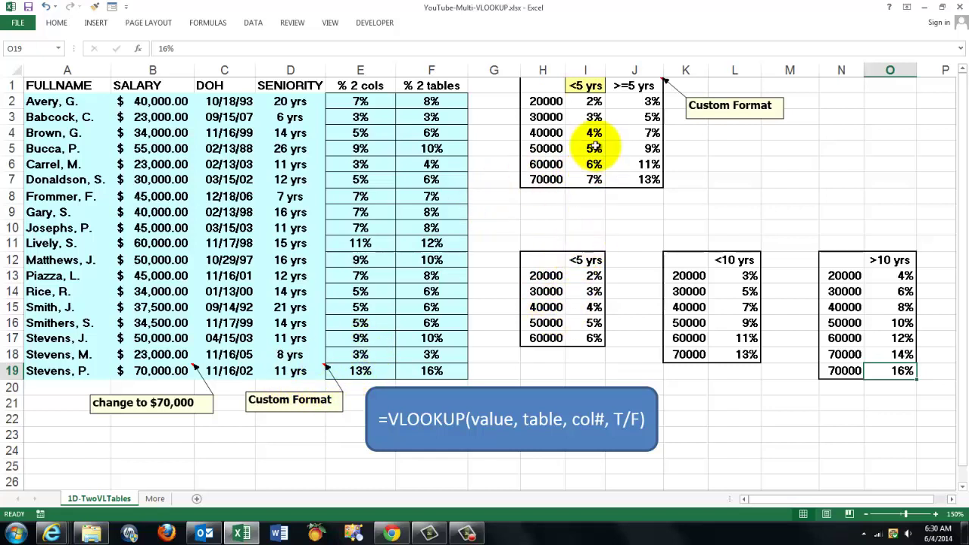
- Enter 10 as the seniority threshold in cell I1
left_click(581, 85)
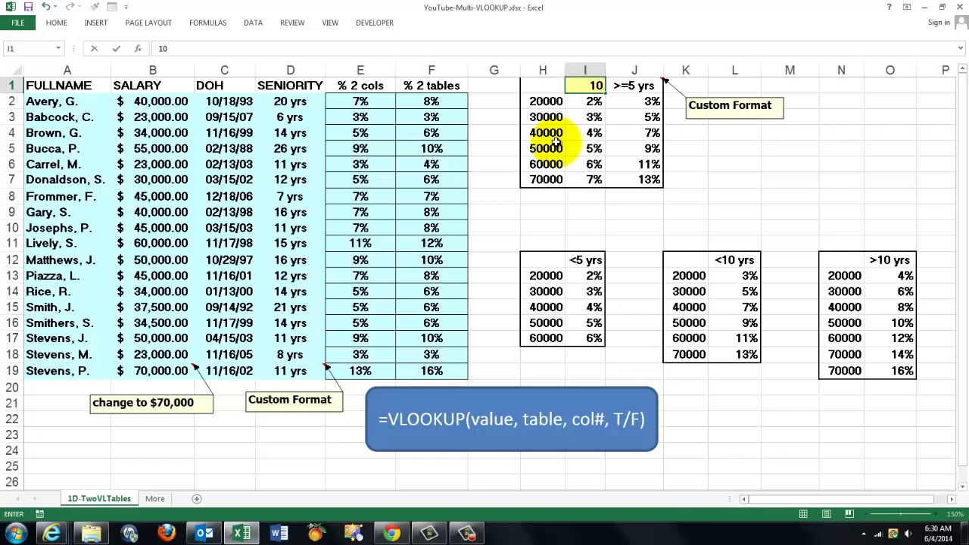
key("Return")
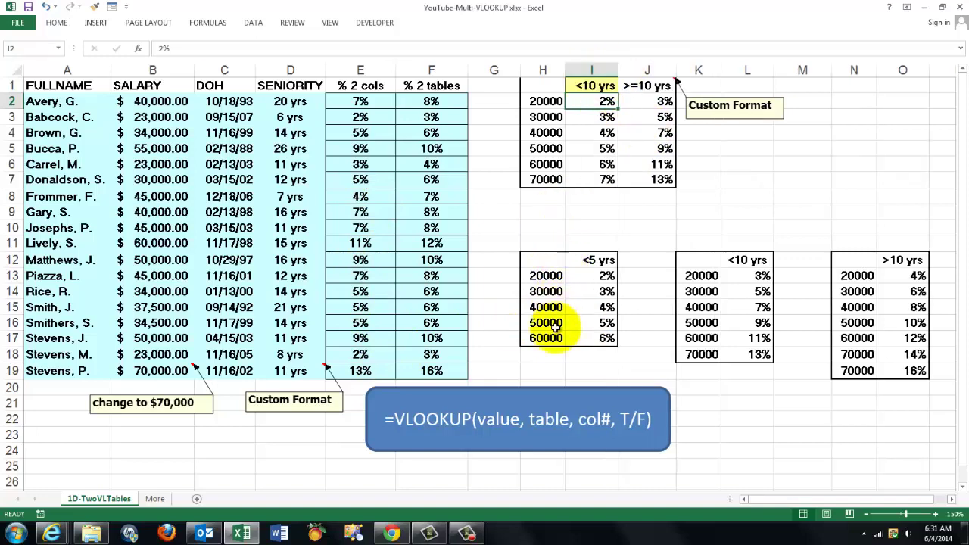
left_click(155, 499)
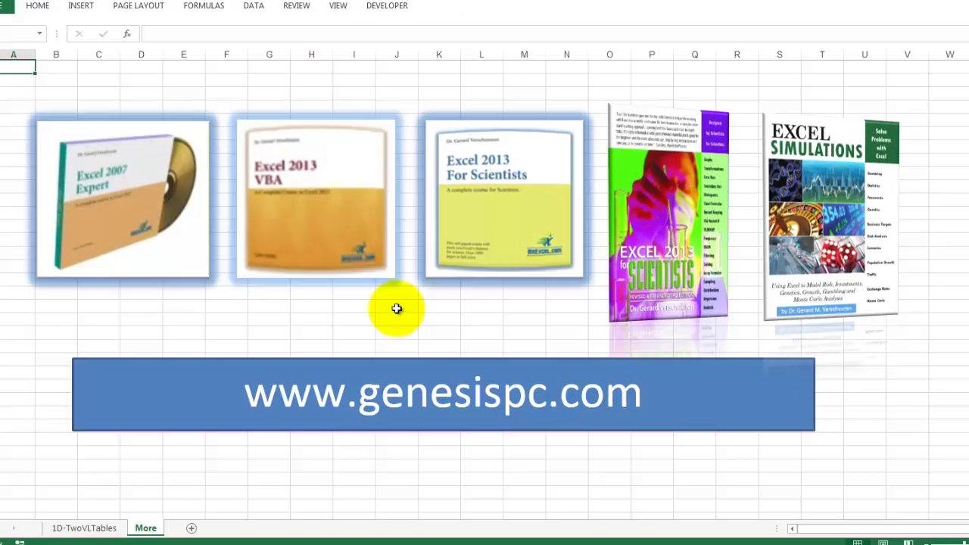